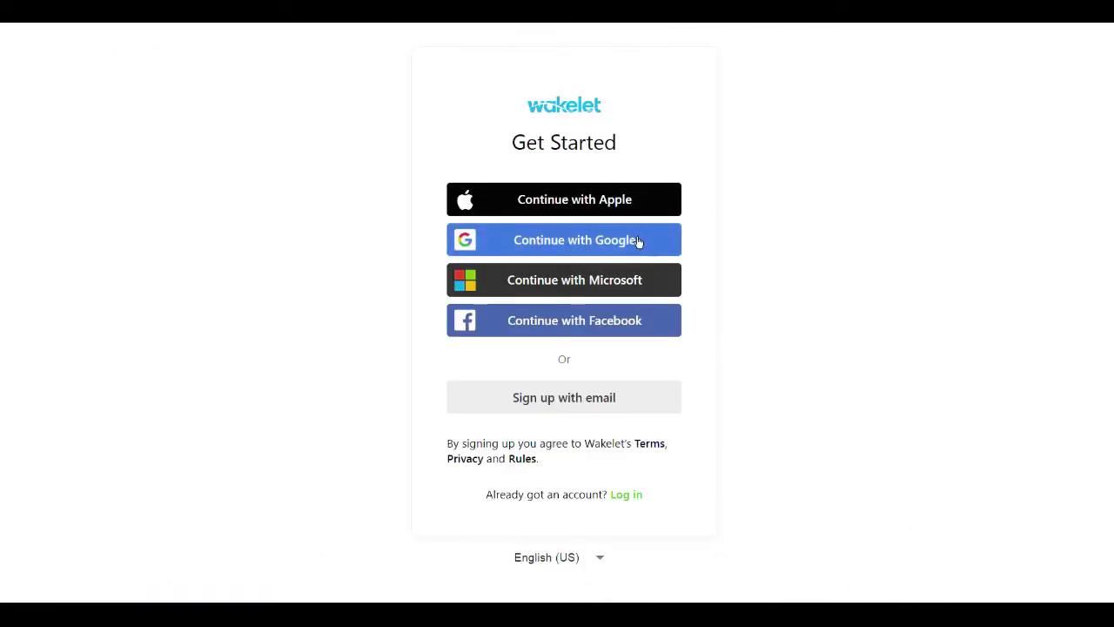
# Step: Sign up with a Google account and create the account with the terms accepted
pyautogui.click(636, 241)
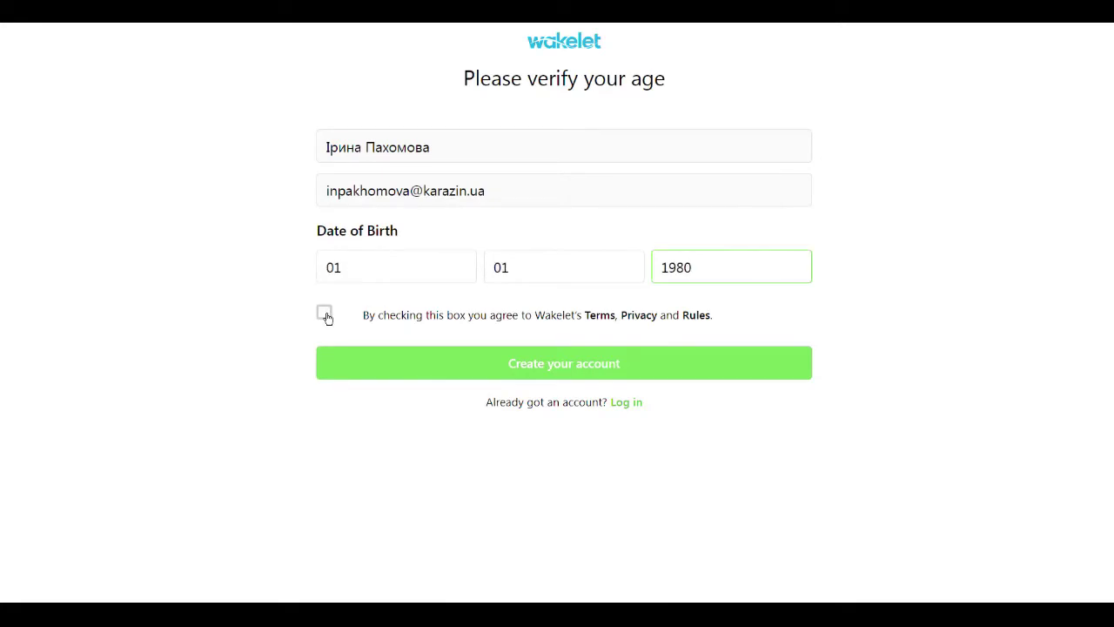
pyautogui.click(324, 312)
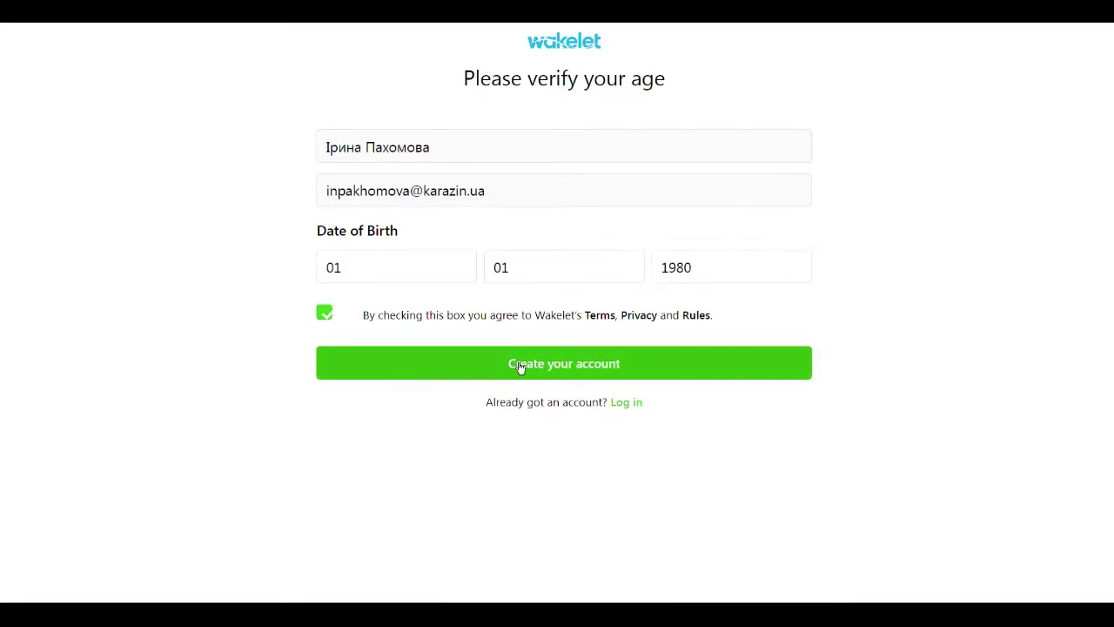
pyautogui.click(520, 365)
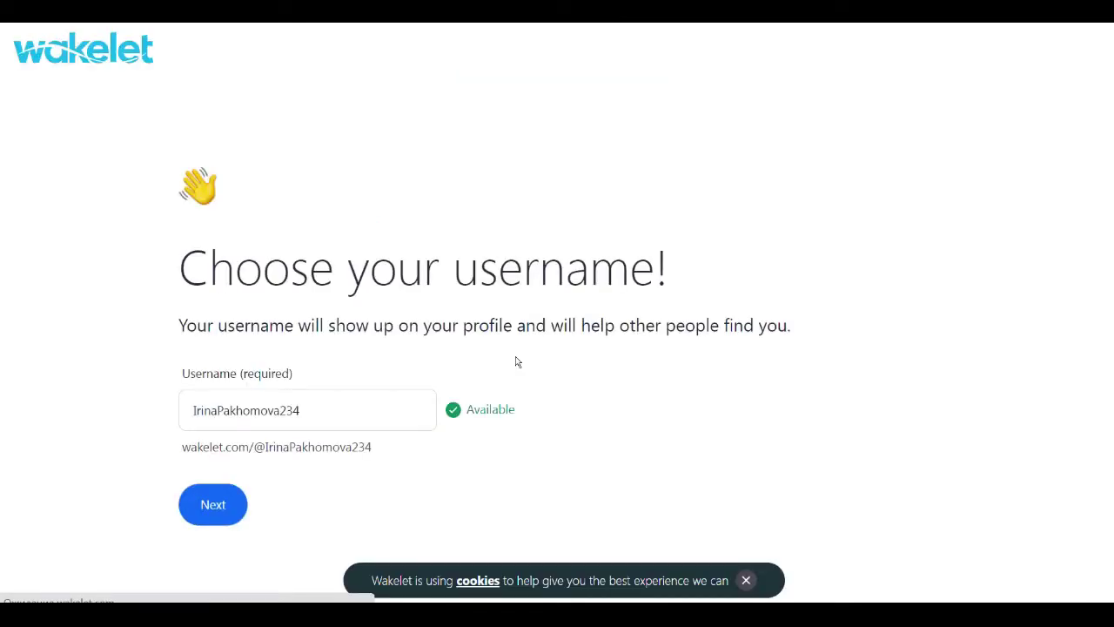
# Step: Correct the suggested username by replacing its misspelled letter with "y" and removing the trailing digits, and submit it
pyautogui.click(204, 411)
pyautogui.press('BackSpace')
pyautogui.write('y')
pyautogui.press('End')
pyautogui.press('BackSpace')
pyautogui.press('BackSpace')
pyautogui.press('BackSpace')
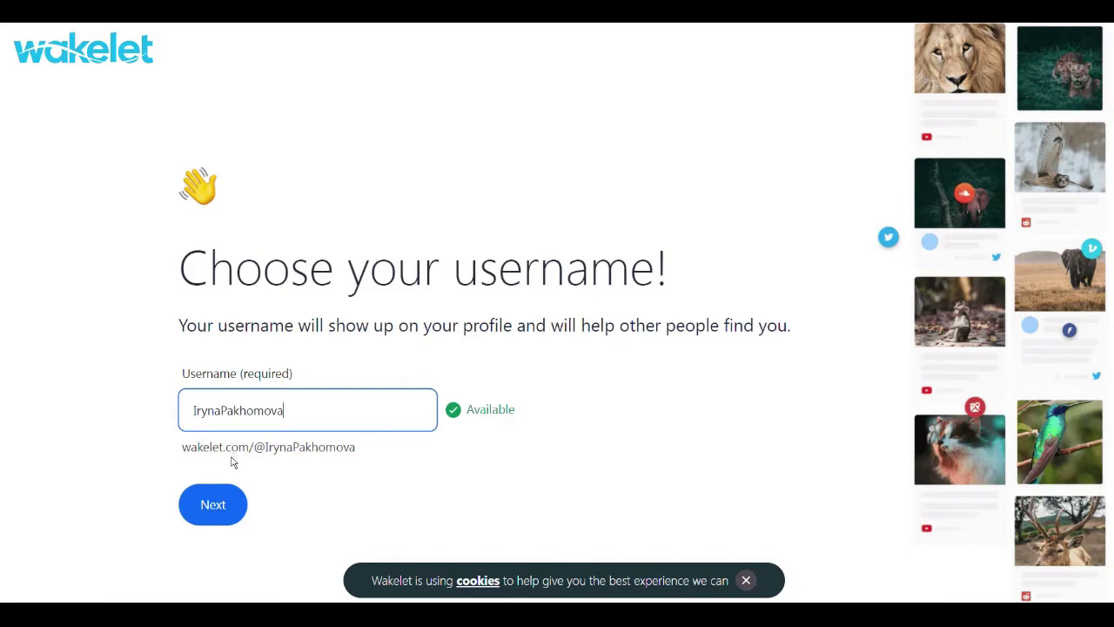
pyautogui.click(218, 505)
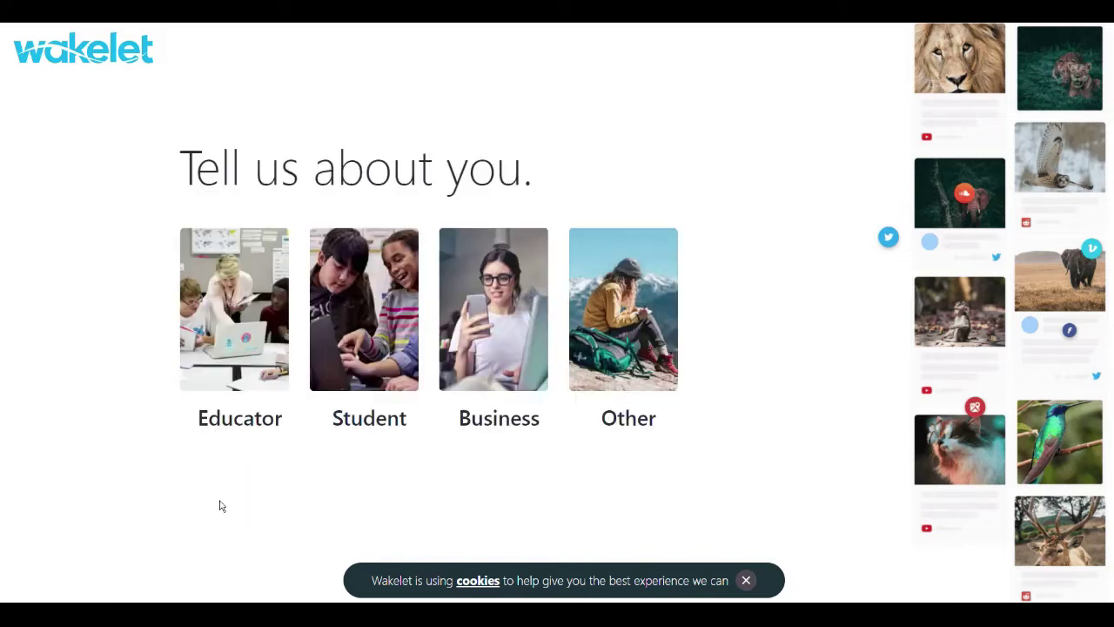
# Step: Complete the profile as an Educator with country Ukraine and role High school (ages 14-18)
pyautogui.click(231, 337)
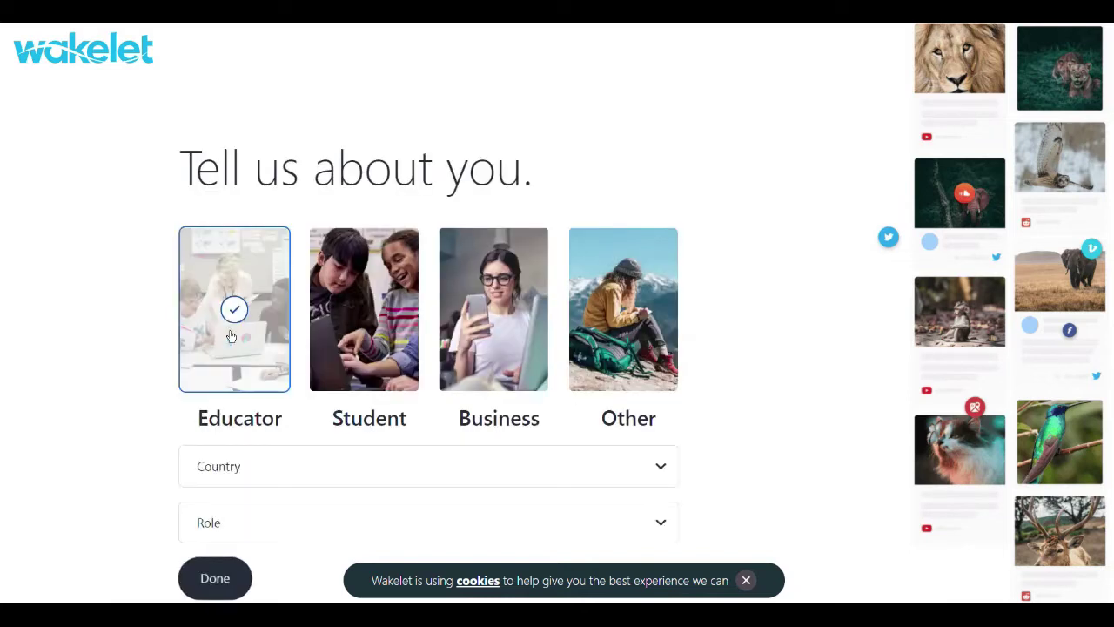
pyautogui.click(660, 468)
pyautogui.scroll(-1, 564, 437)
pyautogui.scroll(-20, 522, 355)
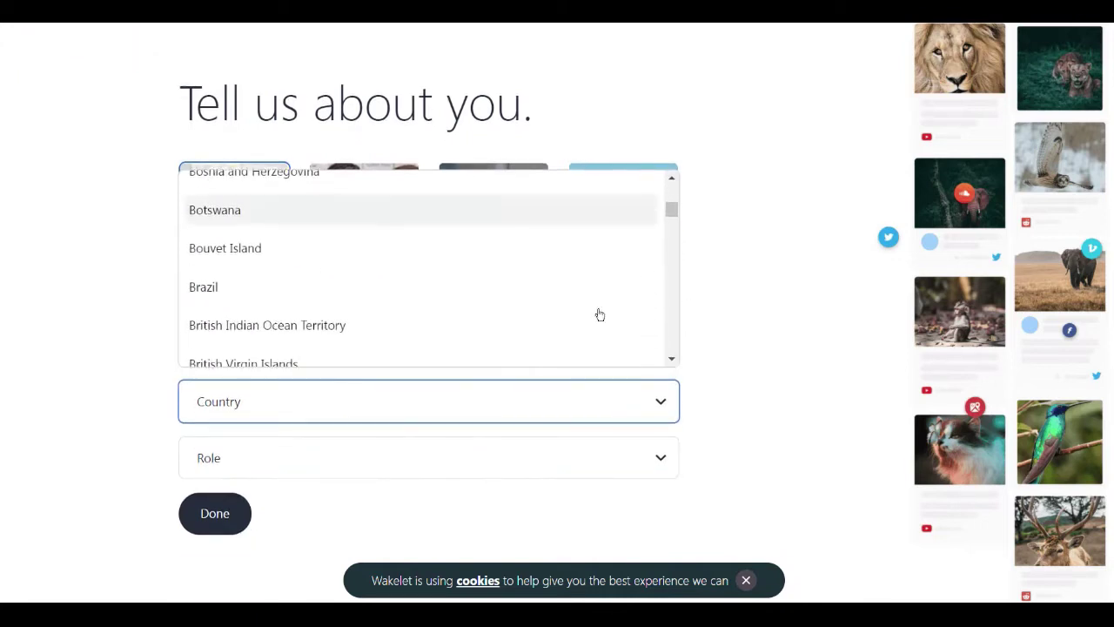
pyautogui.moveTo(671, 260); pyautogui.dragTo(670, 331)
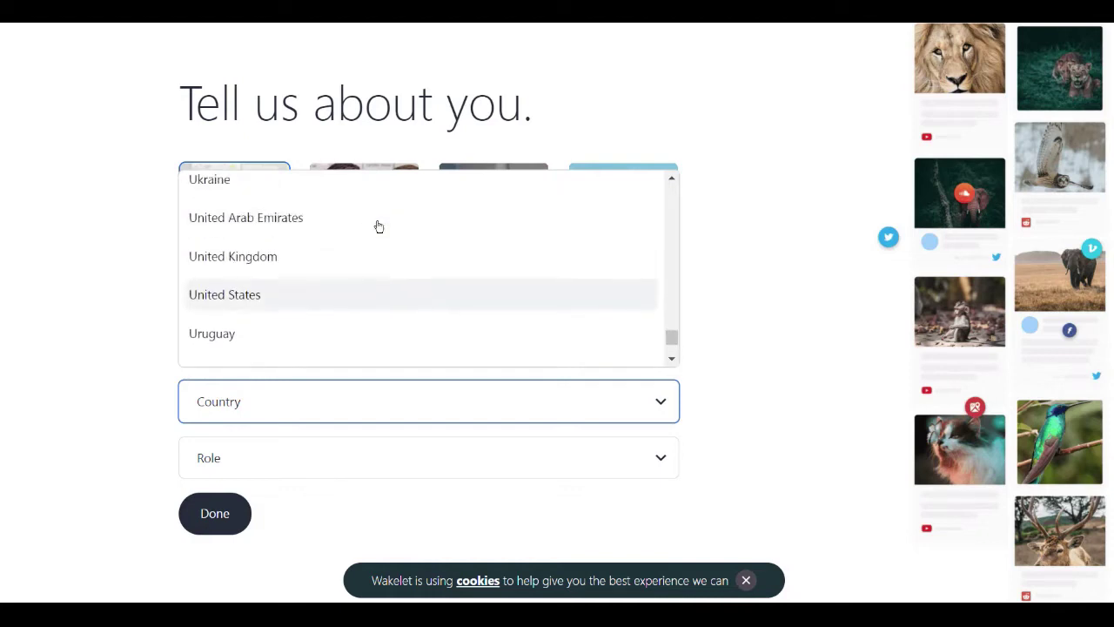
pyautogui.click(232, 181)
pyautogui.click(663, 463)
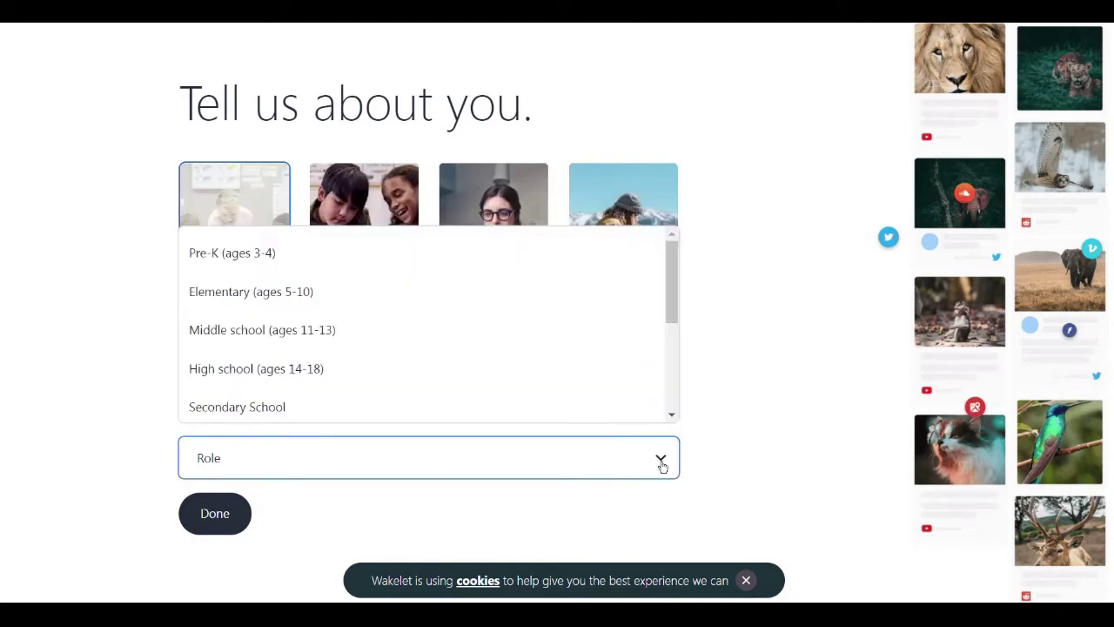
pyautogui.click(356, 369)
pyautogui.click(218, 515)
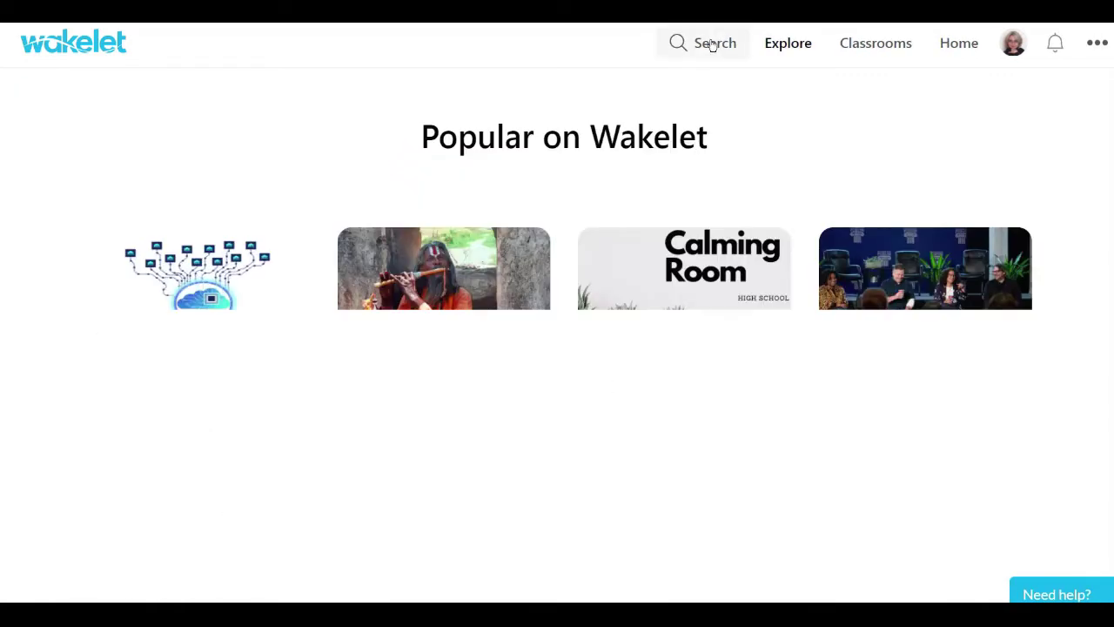
# Step: Browse the popular collections and open the Portfolio Ideas collection
pyautogui.scroll(-1, 735, 342)
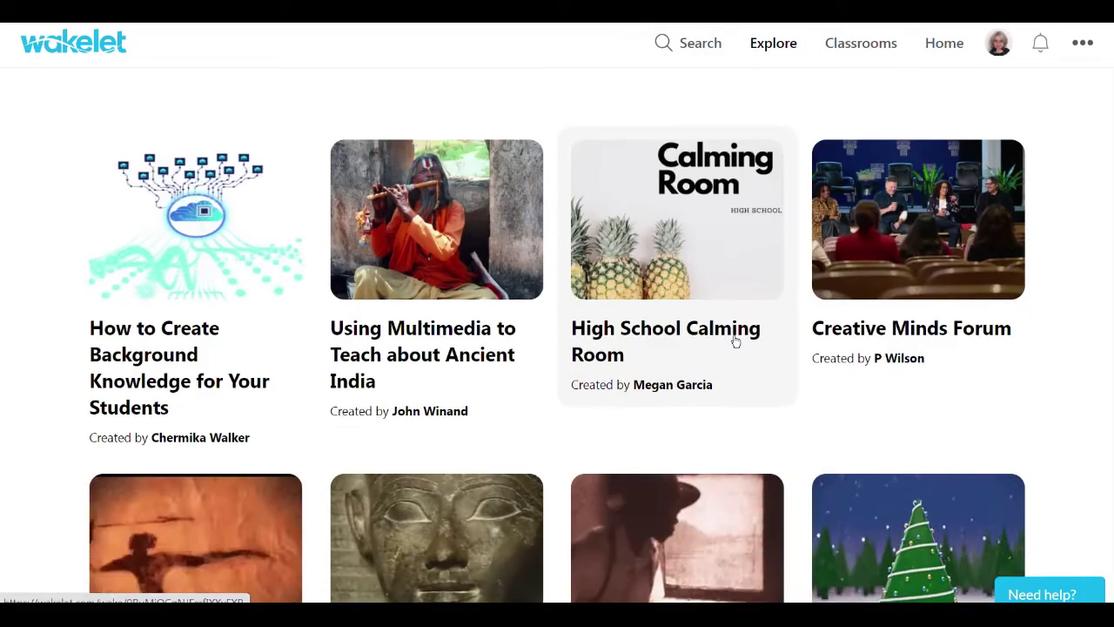
pyautogui.scroll(-1, 736, 341)
pyautogui.scroll(-2, 736, 341)
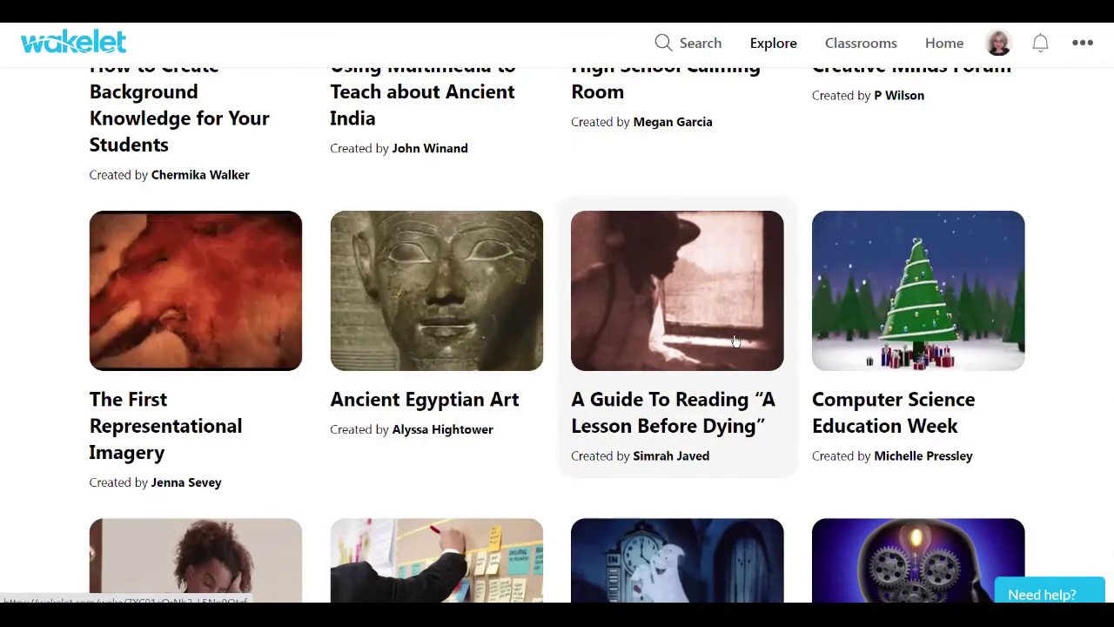
pyautogui.scroll(-2, 735, 341)
pyautogui.scroll(12, 733, 340)
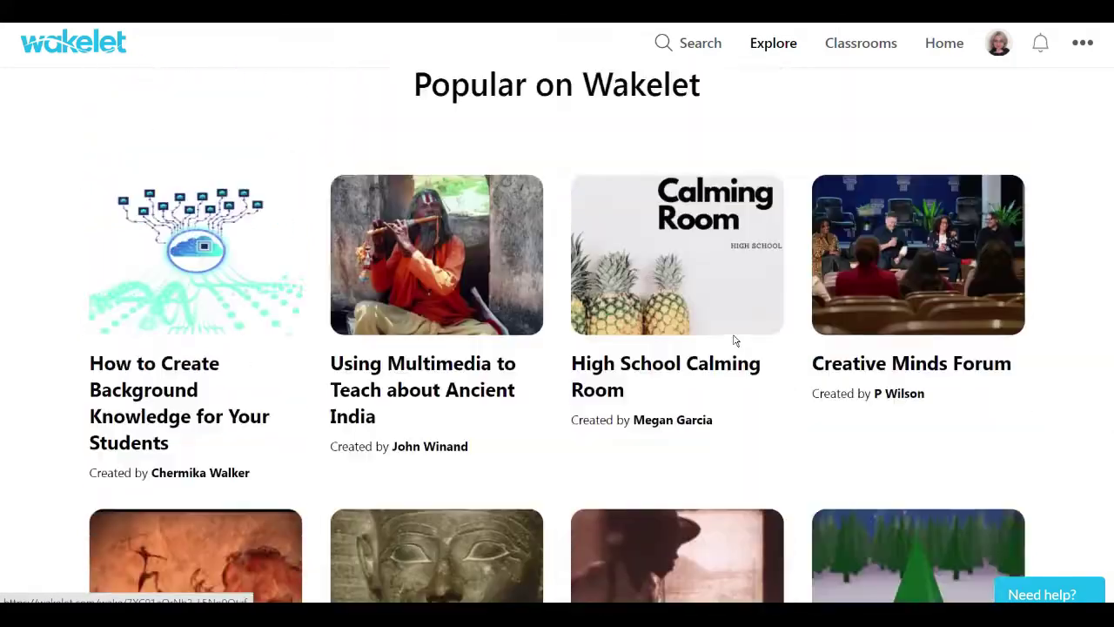
pyautogui.click(459, 298)
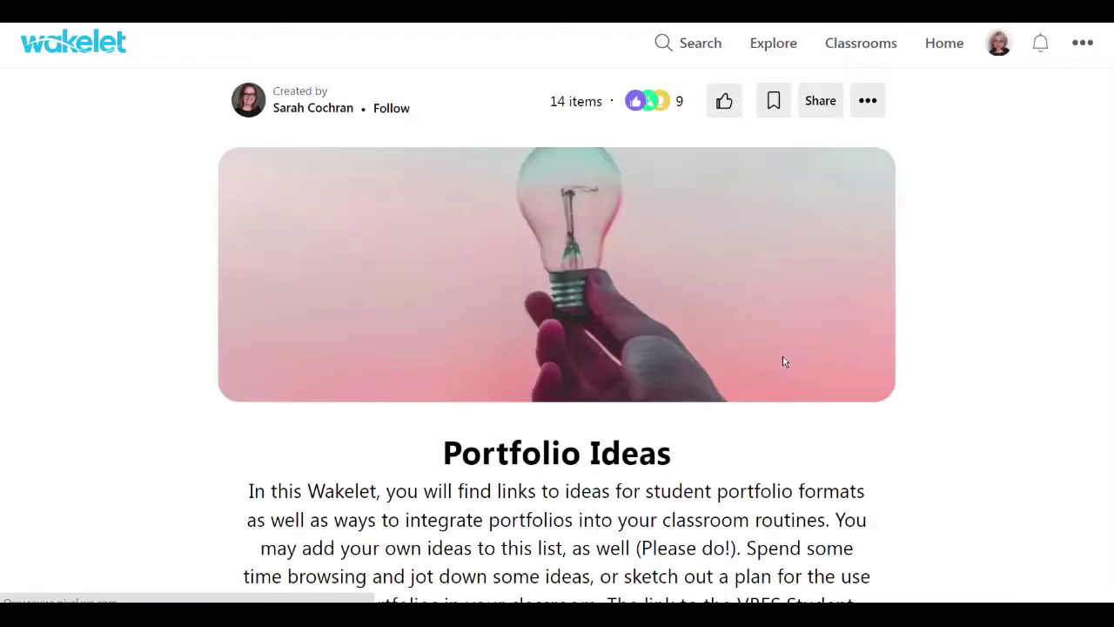
# Step: Review the items in the Portfolio Ideas collection and give the collection a like
pyautogui.scroll(-2, 782, 361)
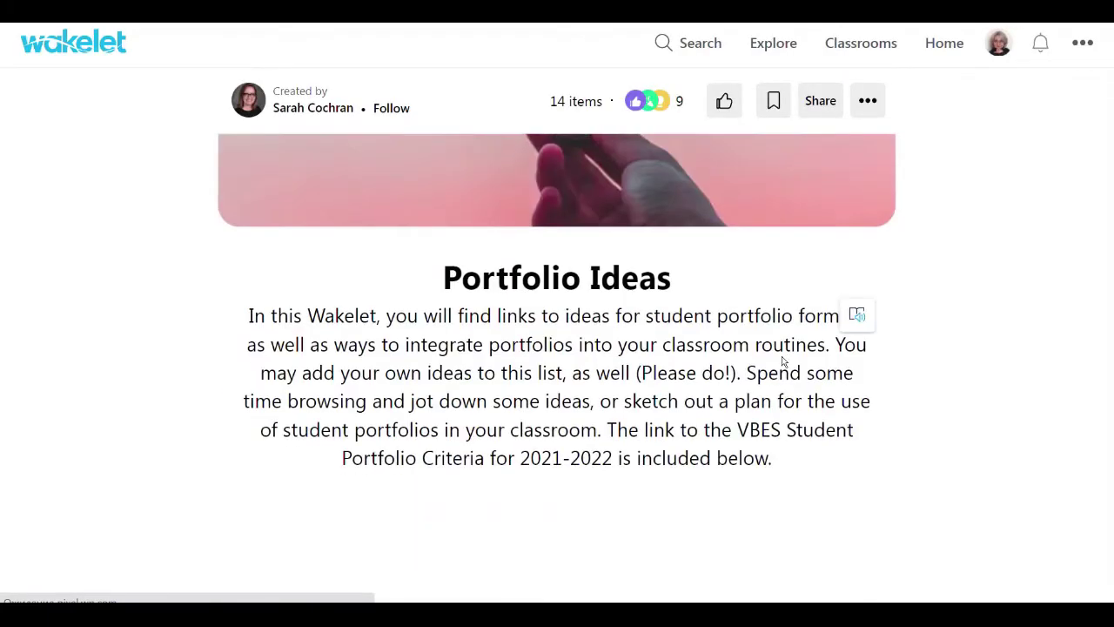
pyautogui.scroll(-3, 782, 356)
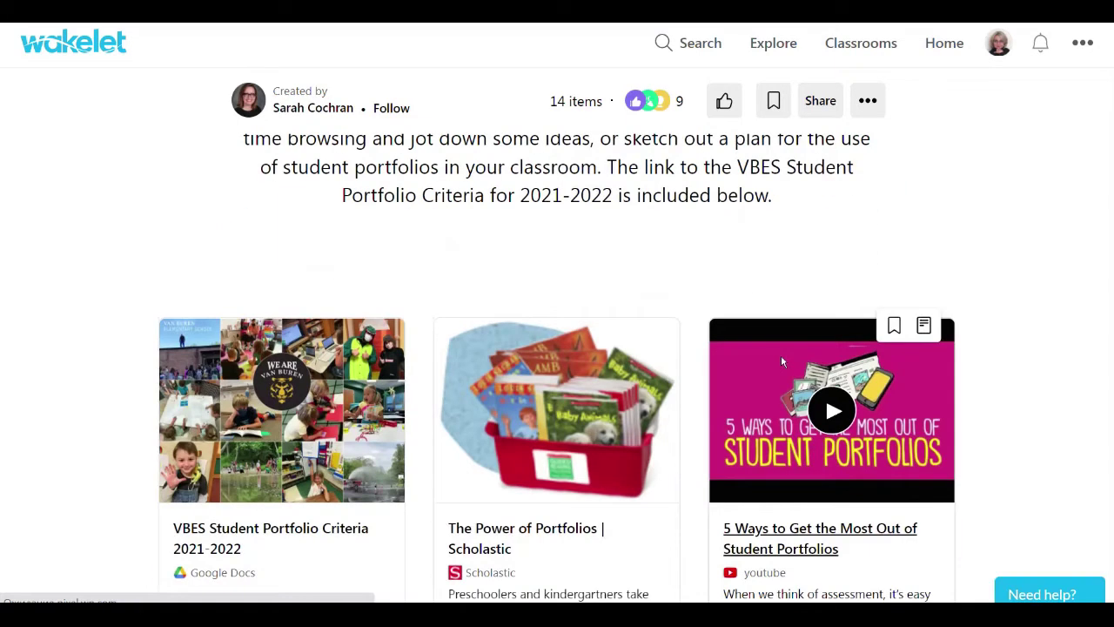
pyautogui.scroll(-4, 781, 362)
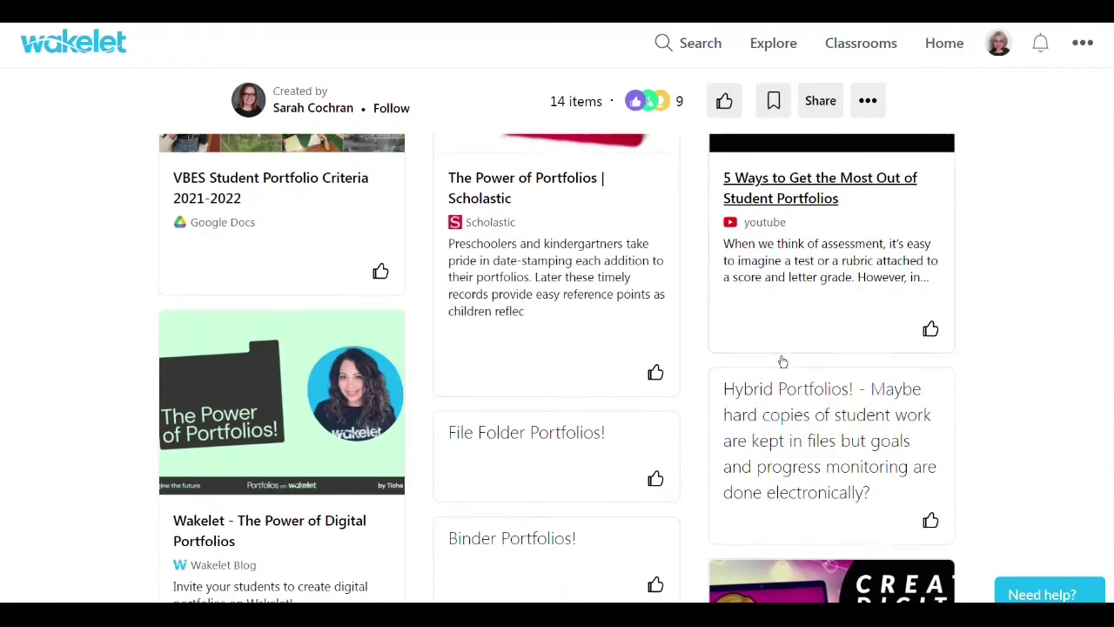
pyautogui.scroll(-4, 782, 361)
pyautogui.scroll(-15, 782, 362)
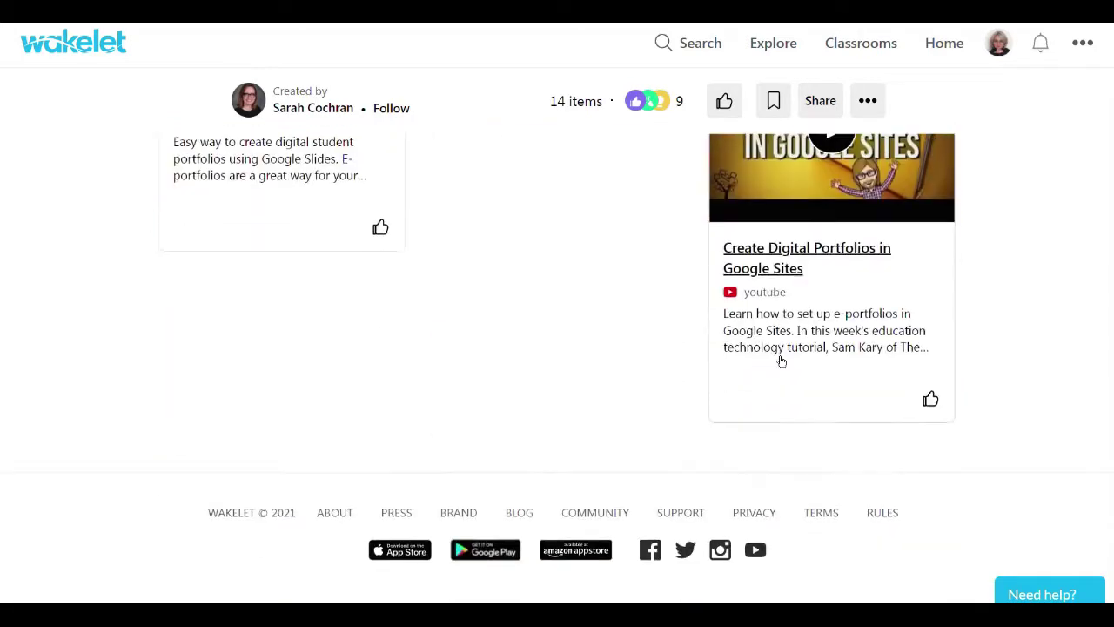
pyautogui.scroll(15, 778, 358)
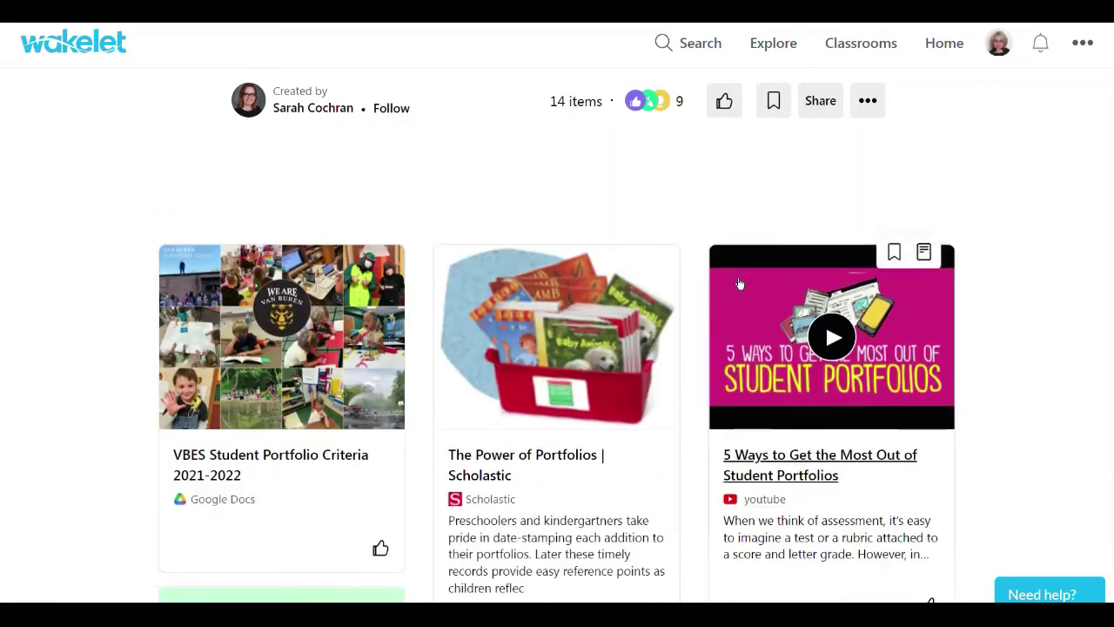
pyautogui.click(726, 100)
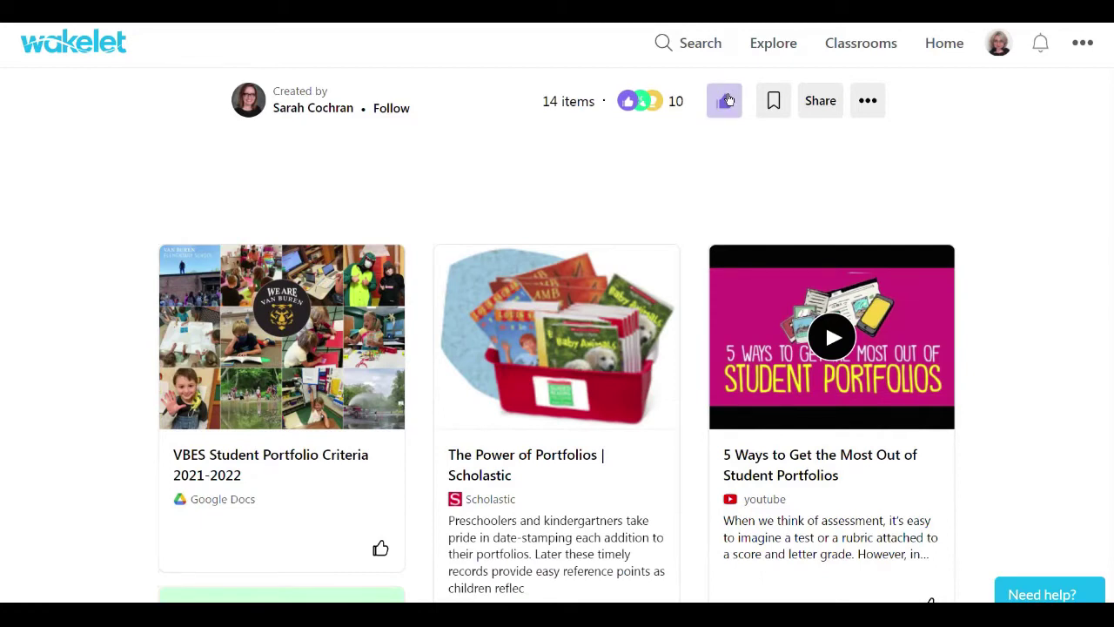
pyautogui.scroll(6, 308, 102)
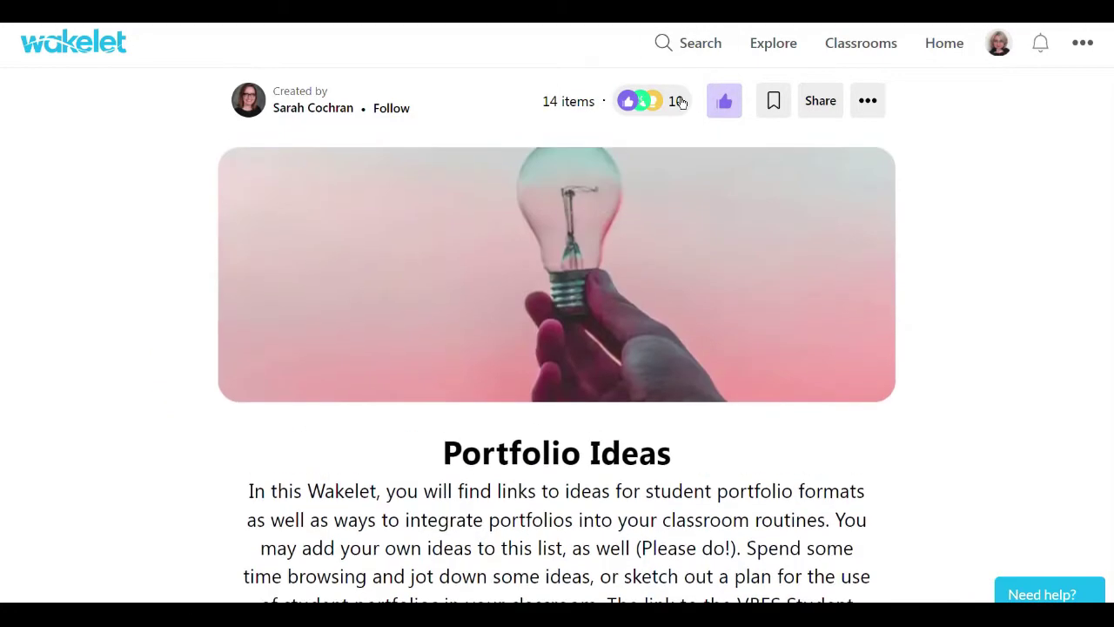
# Step: Look over the Explore, Classrooms and Home pages and the additional account options
pyautogui.click(773, 43)
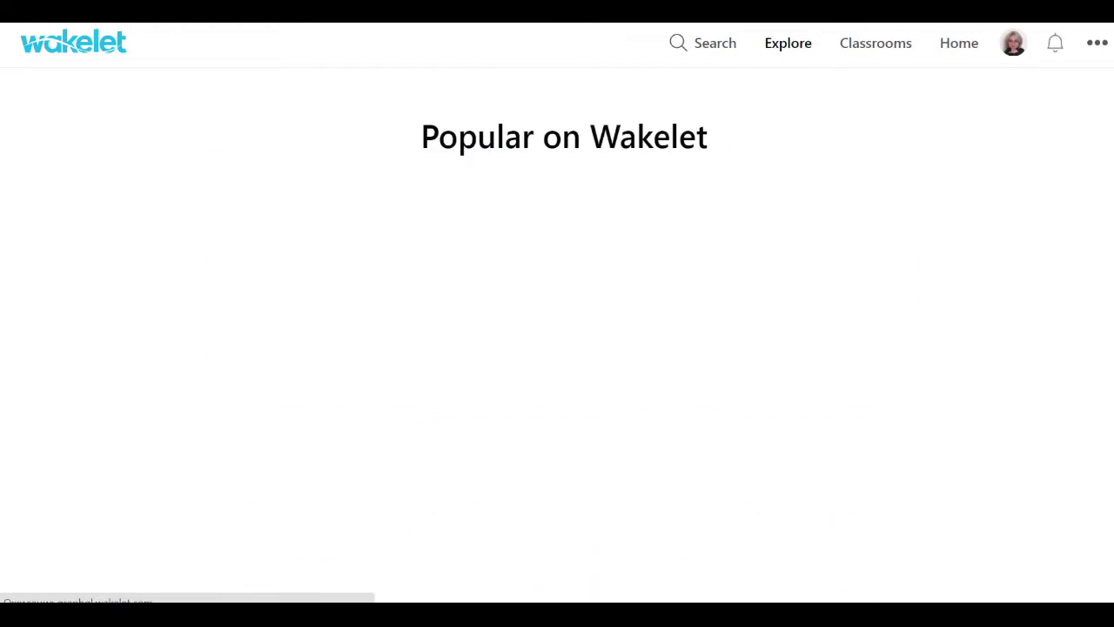
pyautogui.click(859, 46)
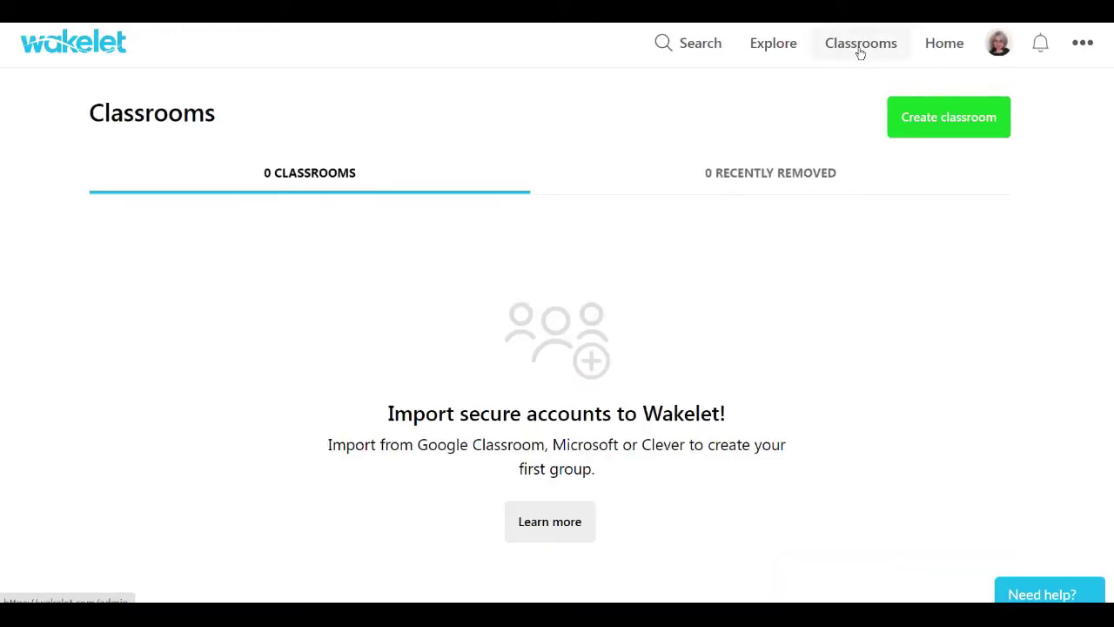
pyautogui.click(931, 52)
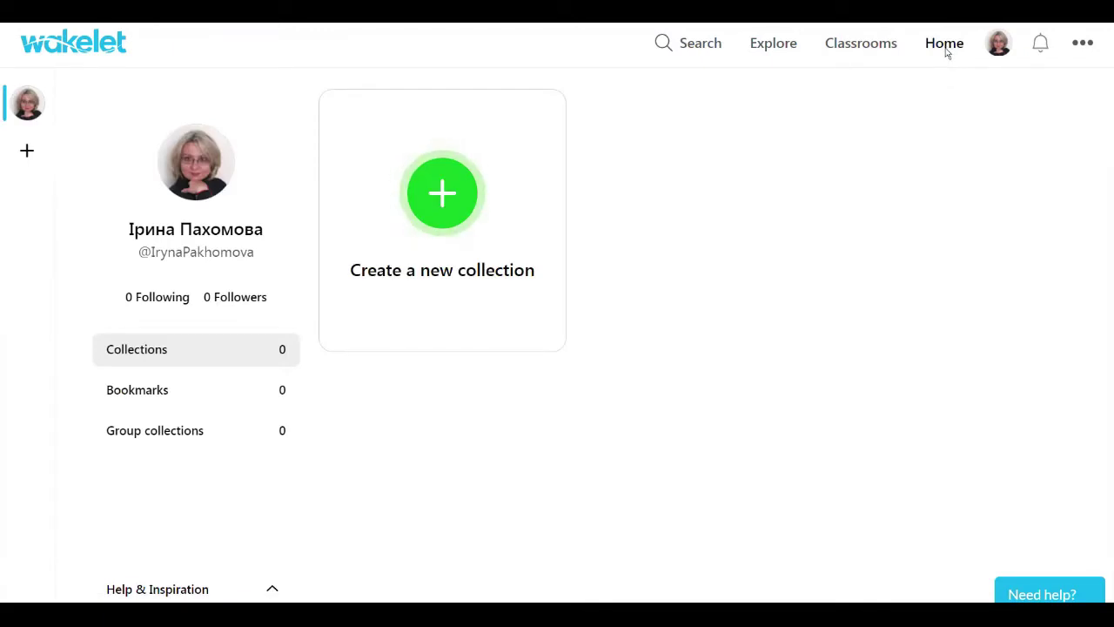
pyautogui.click(1079, 44)
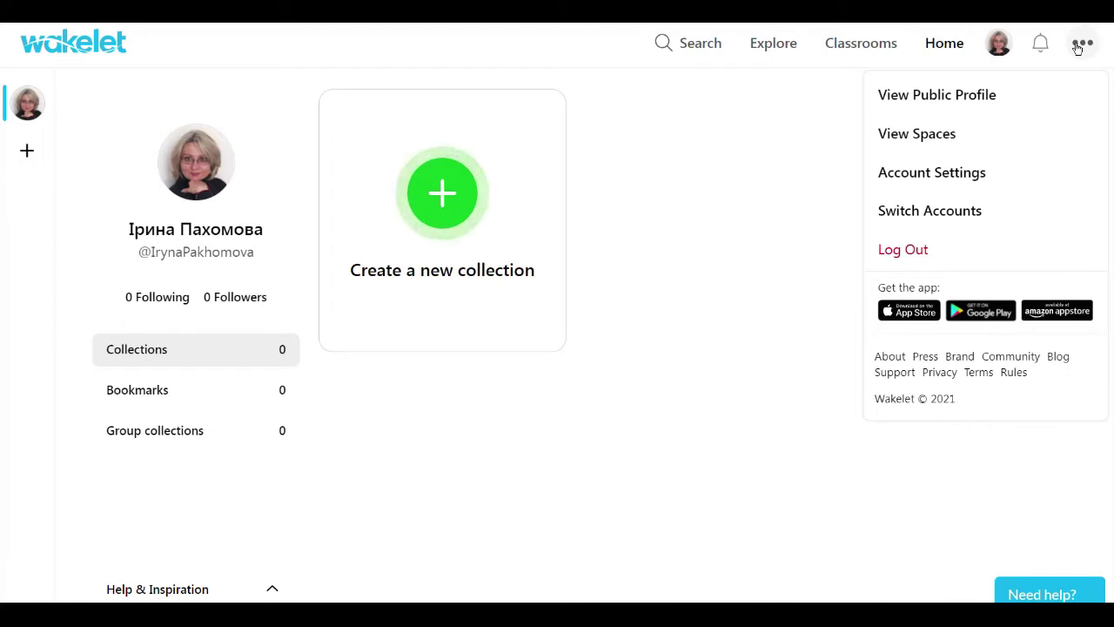
# Step: Create a new collection with the Media layout and dismiss the introductory message
pyautogui.click(442, 193)
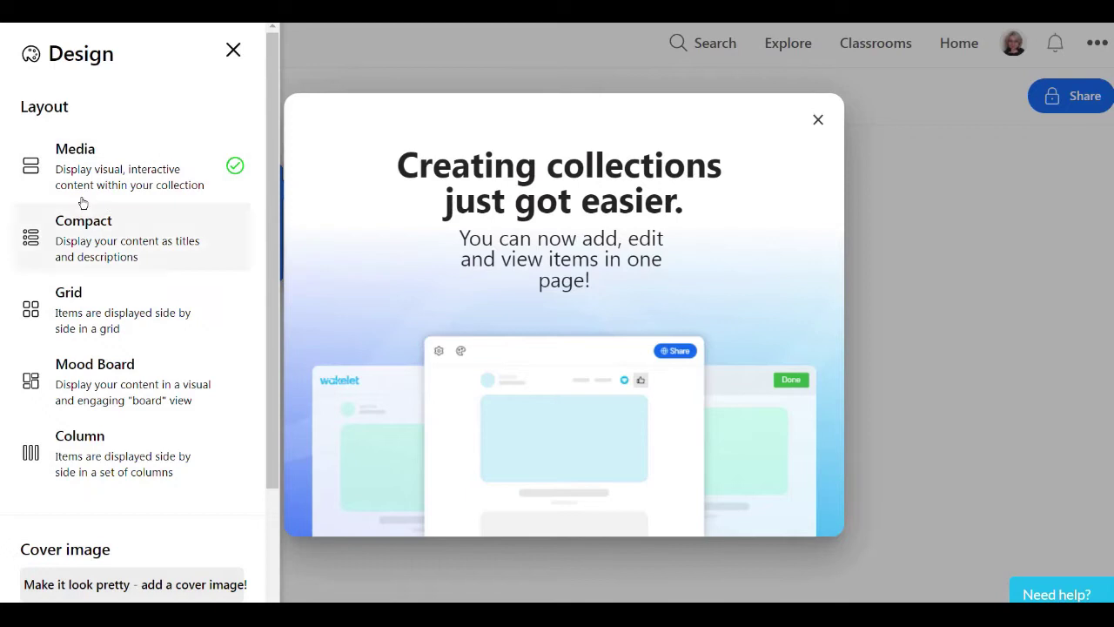
pyautogui.click(194, 152)
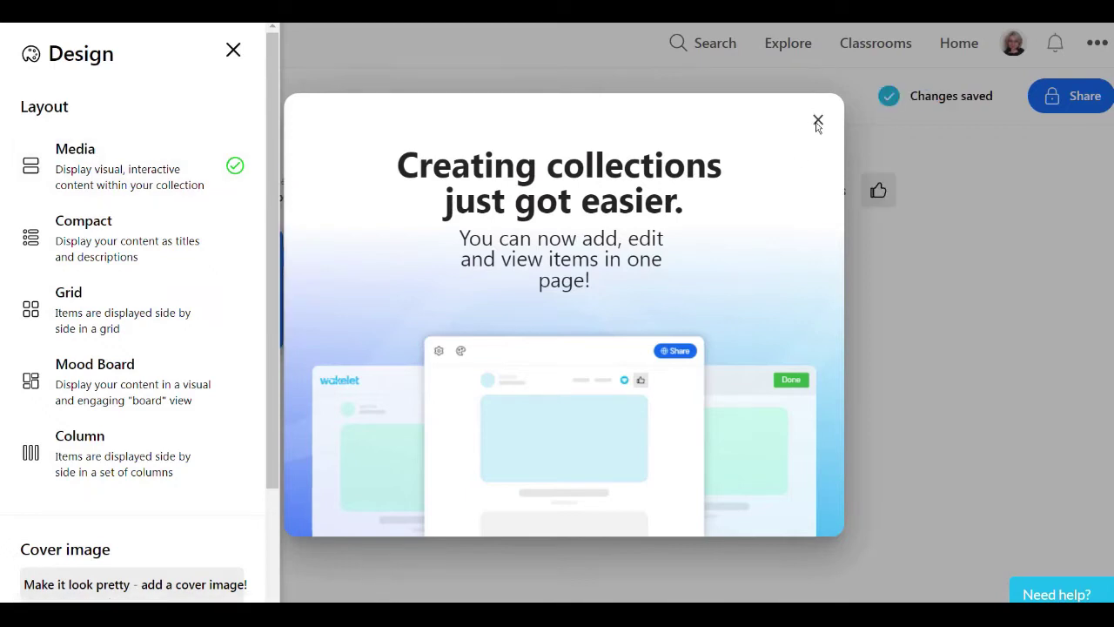
pyautogui.click(818, 121)
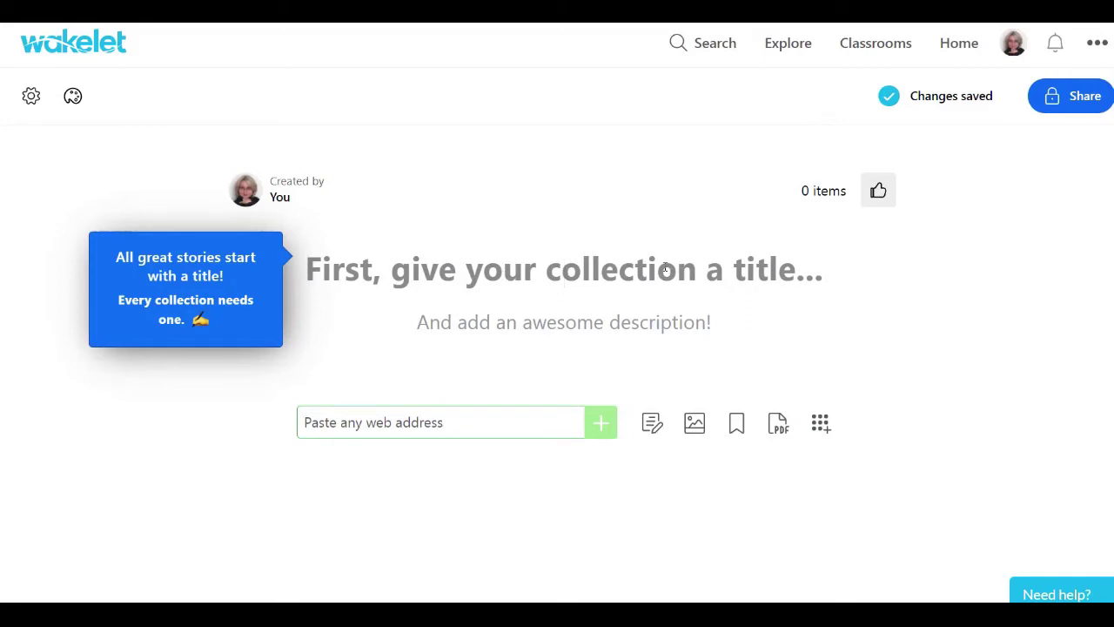
# Step: Title the collection "Wakelet" and enter the description "Корисні ресурси для опанування Wakelet"
pyautogui.write('Wak')
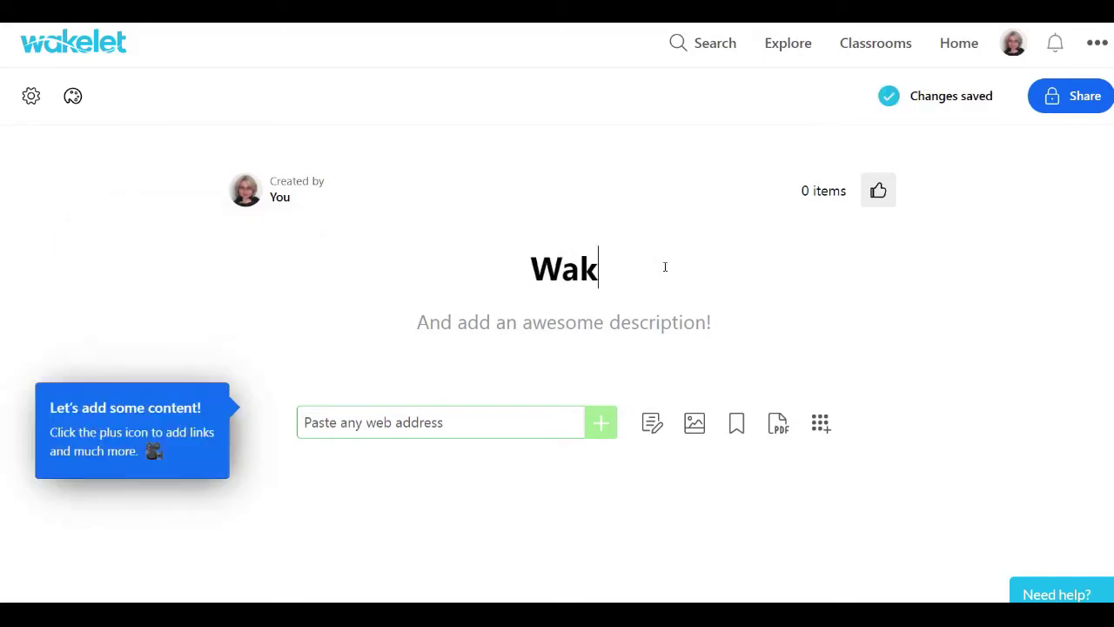
pyautogui.write('elet')
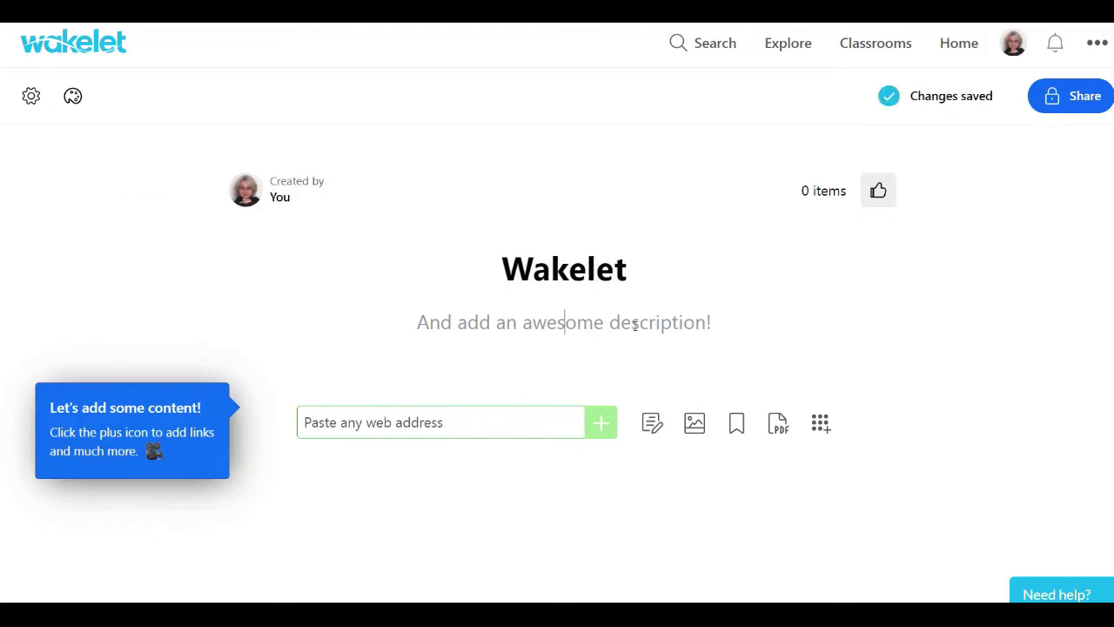
pyautogui.click(635, 324)
pyautogui.write('К')
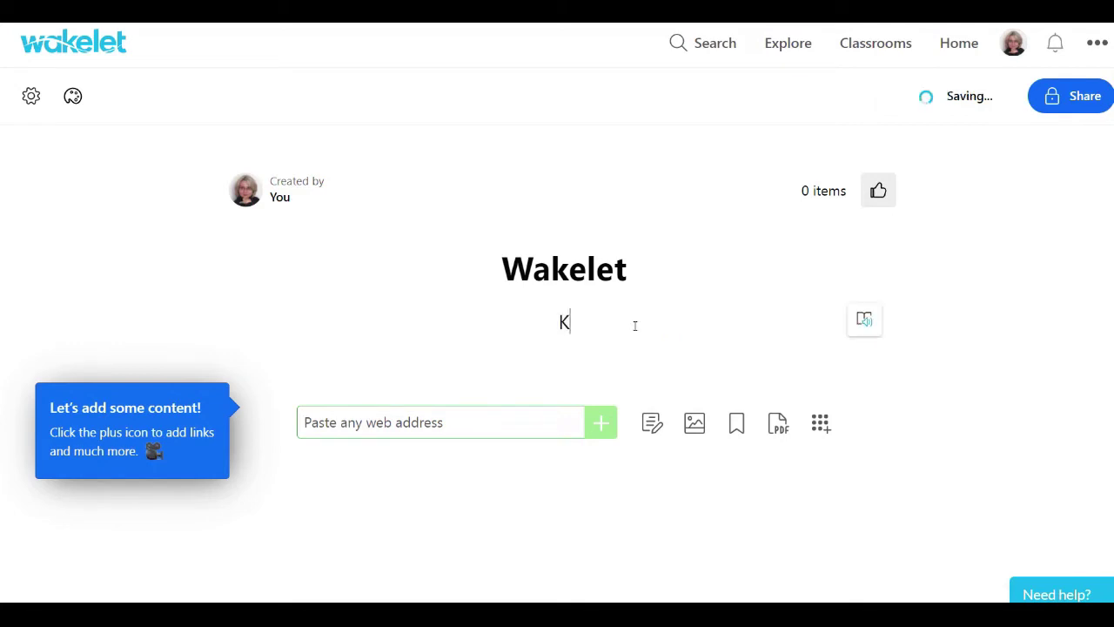
pyautogui.write('орисні ресурси для опанування')
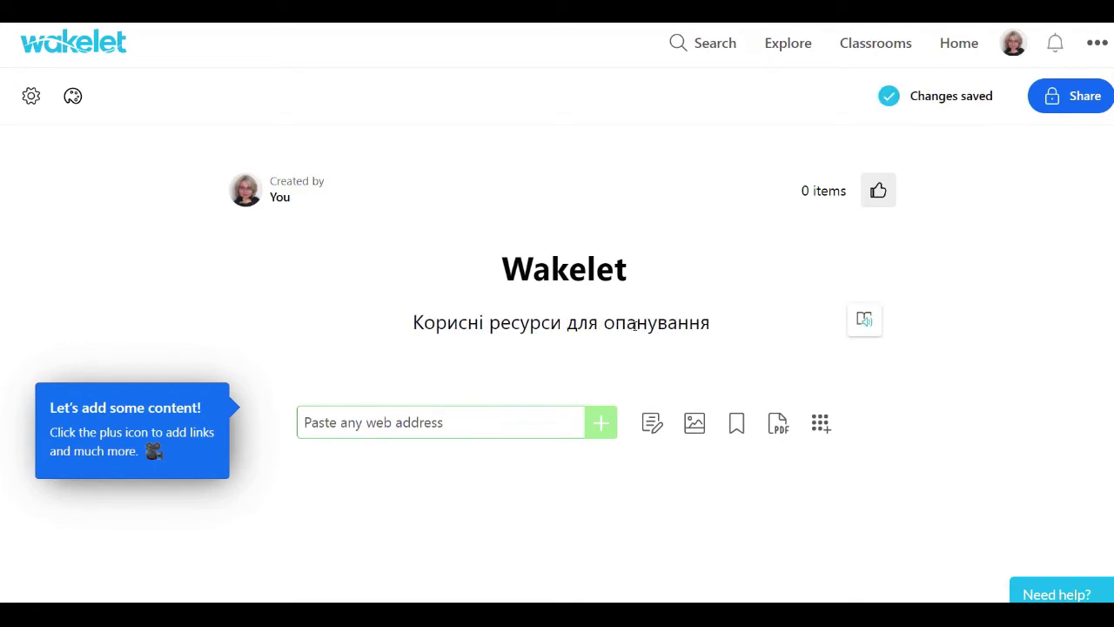
pyautogui.write(' Wakelet')
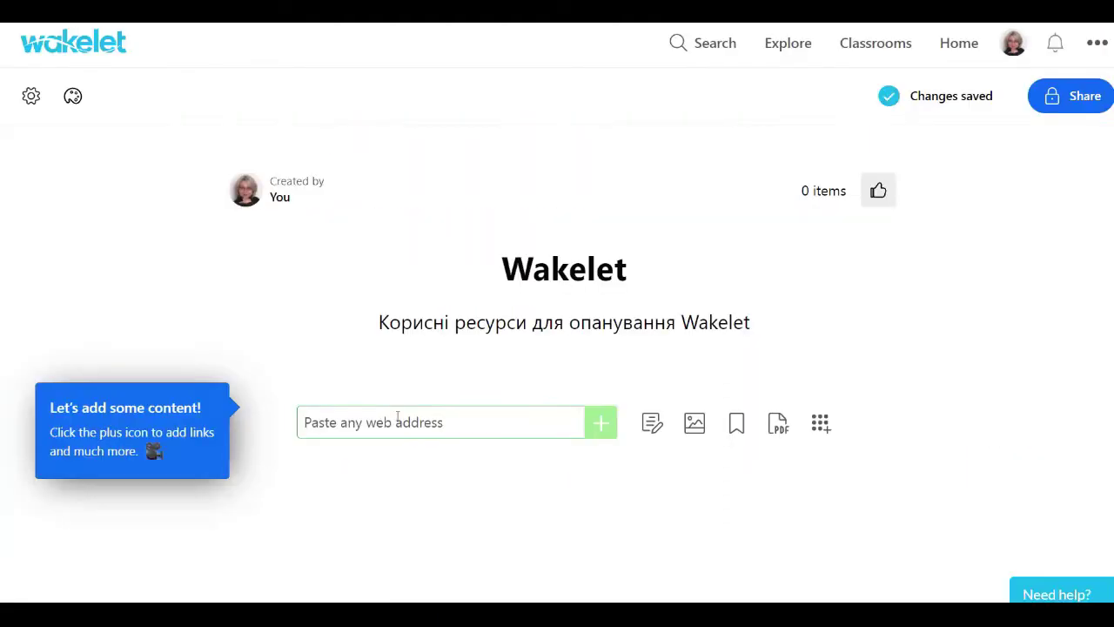
# Step: Add the copied link to Wakelet's YouTube channel as an item in the collection
pyautogui.hotkey('ctrl', 'v')
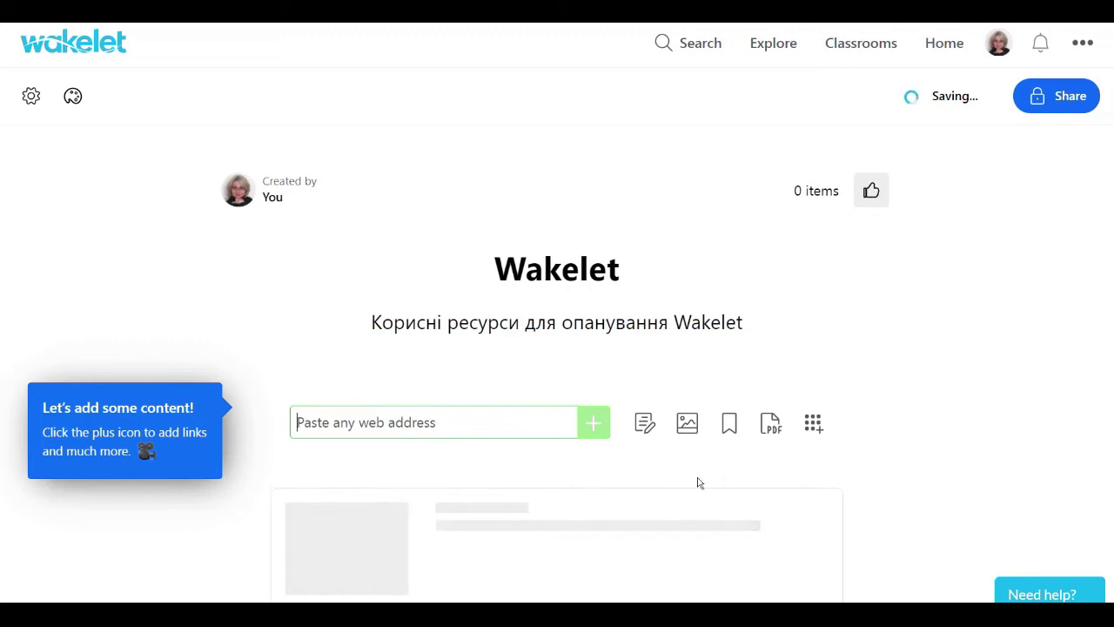
pyautogui.scroll(-2, 719, 480)
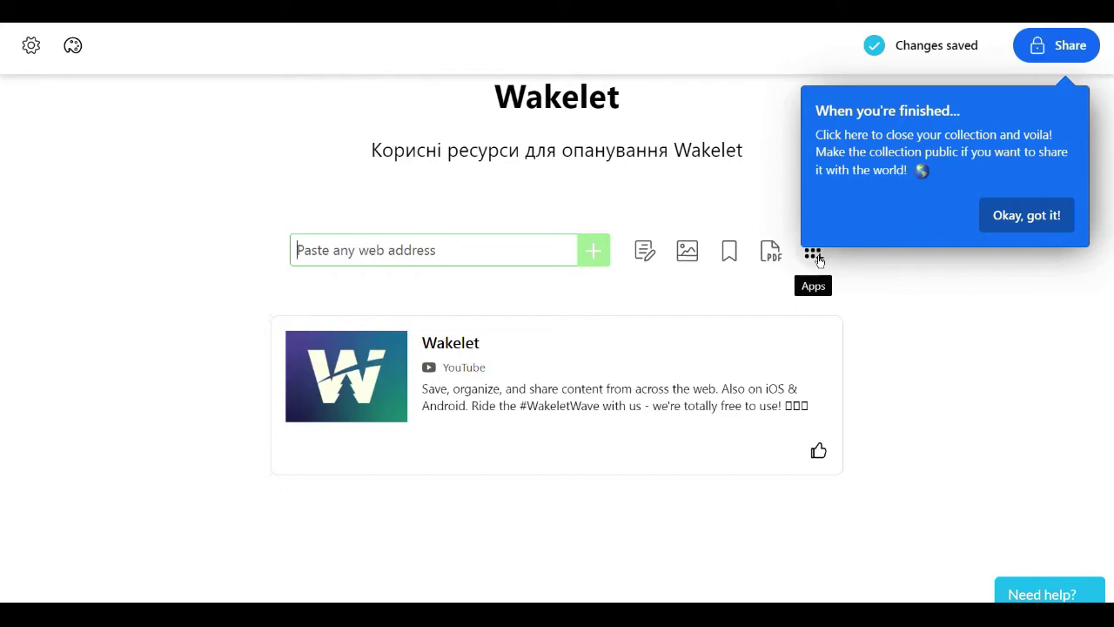
# Step: Add the copied link to the ITeacher e-portfolio page as a new item in the collection
pyautogui.click(644, 251)
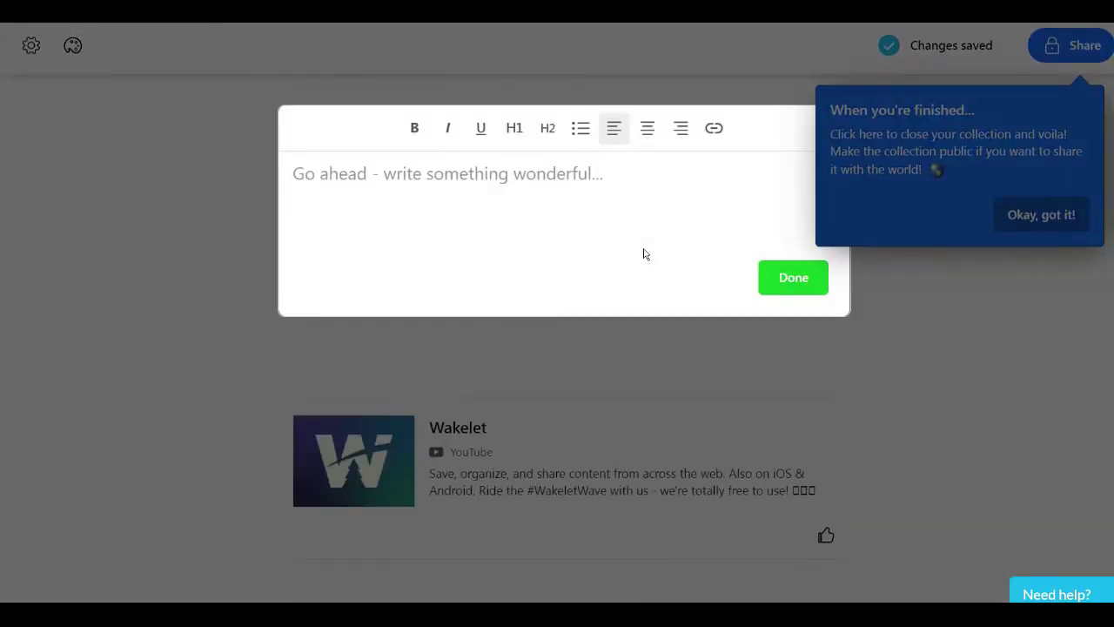
pyautogui.click(808, 278)
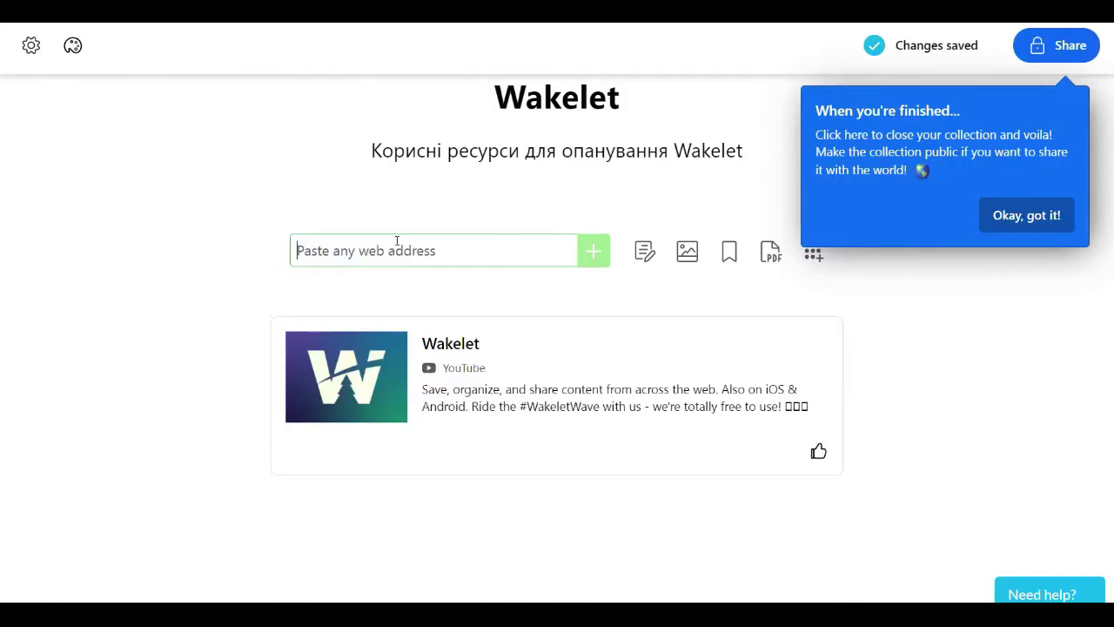
pyautogui.click(397, 244)
pyautogui.hotkey('ctrl', 'v')
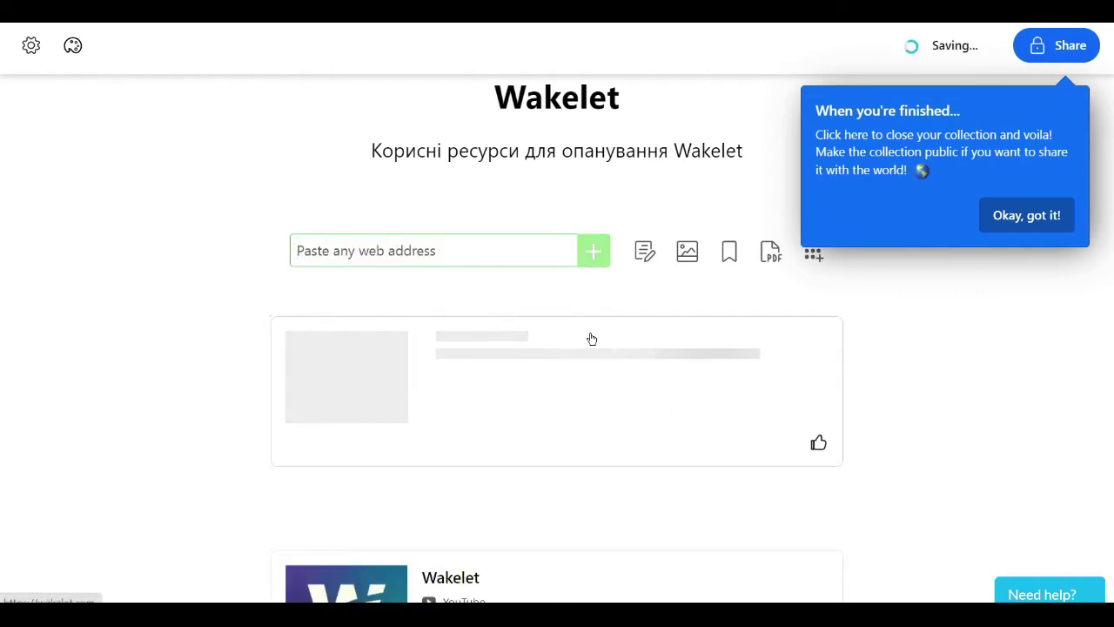
# Step: Move the Wakelet YouTube item above the ITeacher item in the collection
pyautogui.scroll(-2, 590, 338)
pyautogui.moveTo(351, 500); pyautogui.dragTo(346, 213)
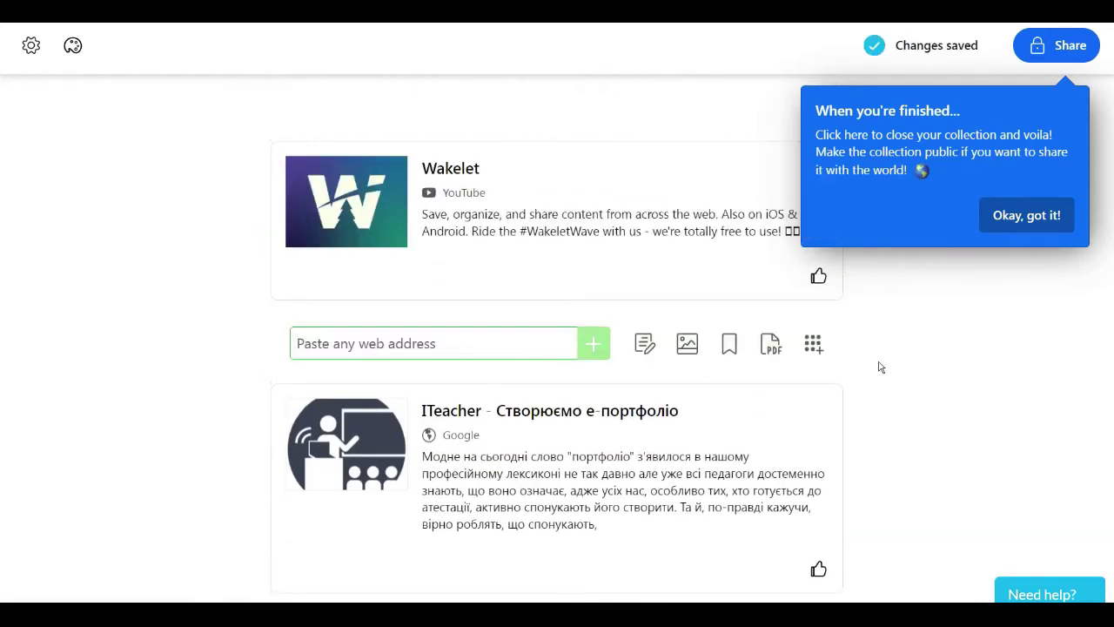
pyautogui.scroll(3, 879, 367)
pyautogui.scroll(-1, 880, 367)
pyautogui.moveTo(319, 314); pyautogui.dragTo(357, 217)
pyautogui.scroll(-2, 322, 343)
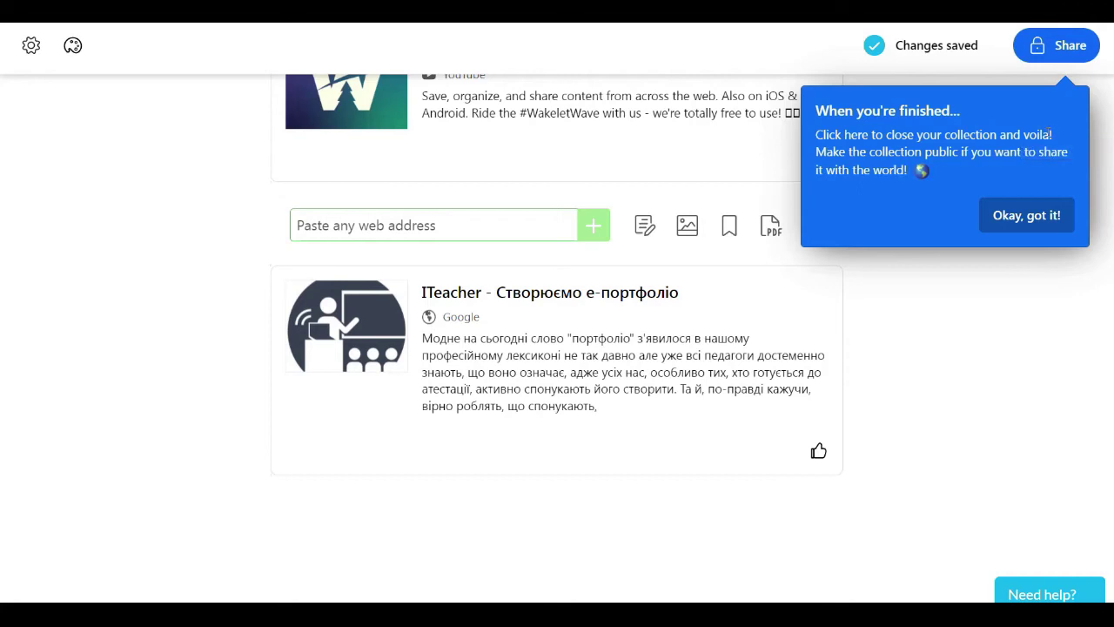
# Step: Dismiss the onboarding tips and make the collection public in its sharing settings
pyautogui.click(1034, 218)
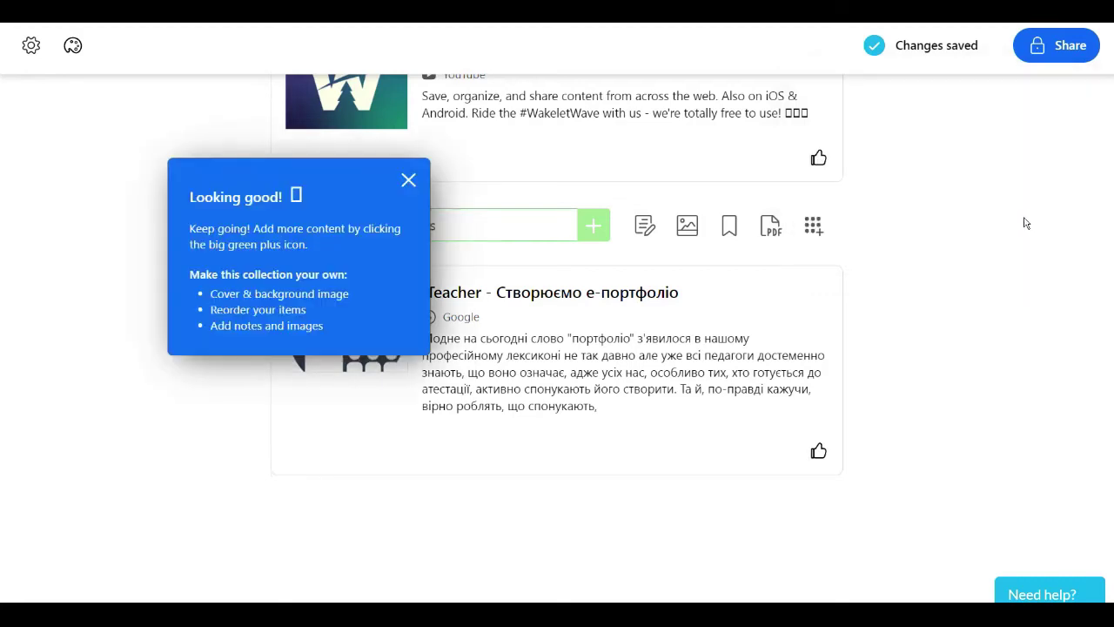
pyautogui.click(408, 179)
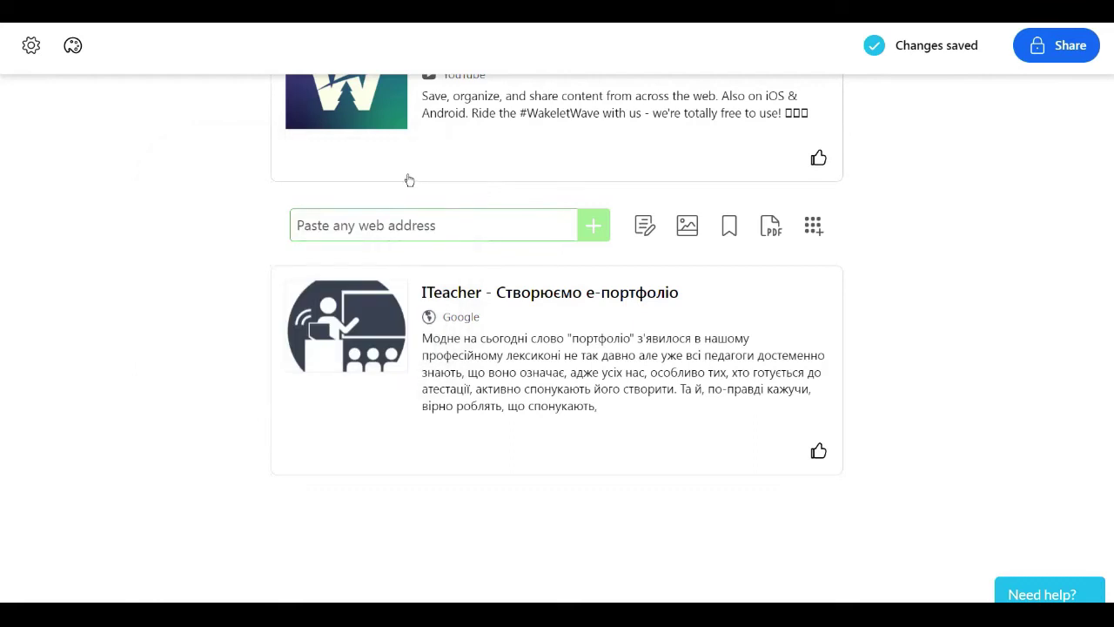
pyautogui.scroll(5, 858, 353)
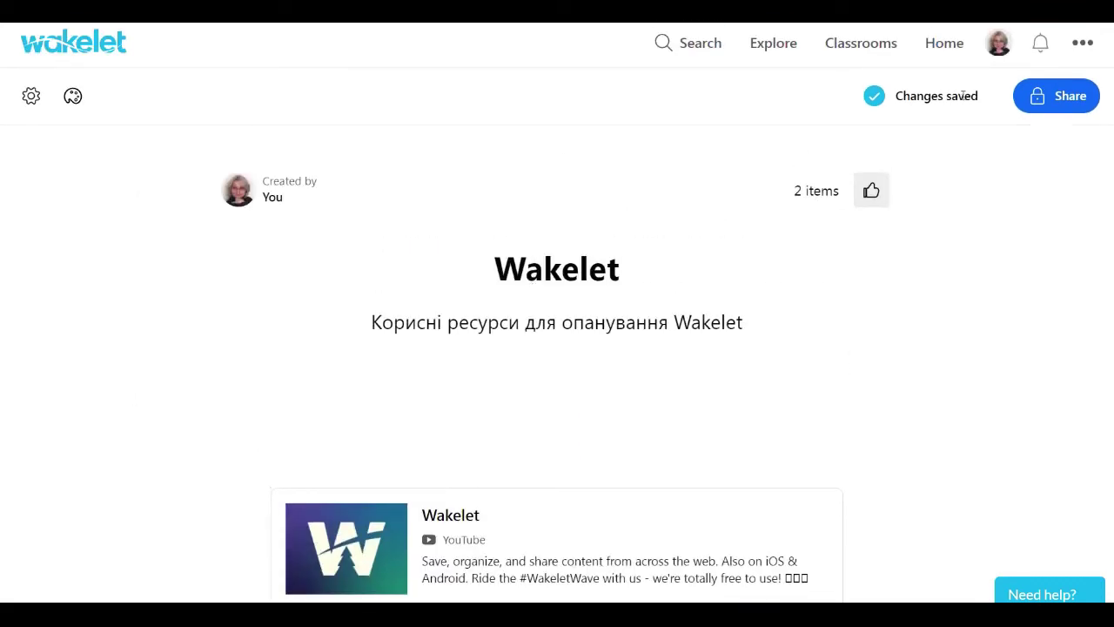
pyautogui.click(1052, 97)
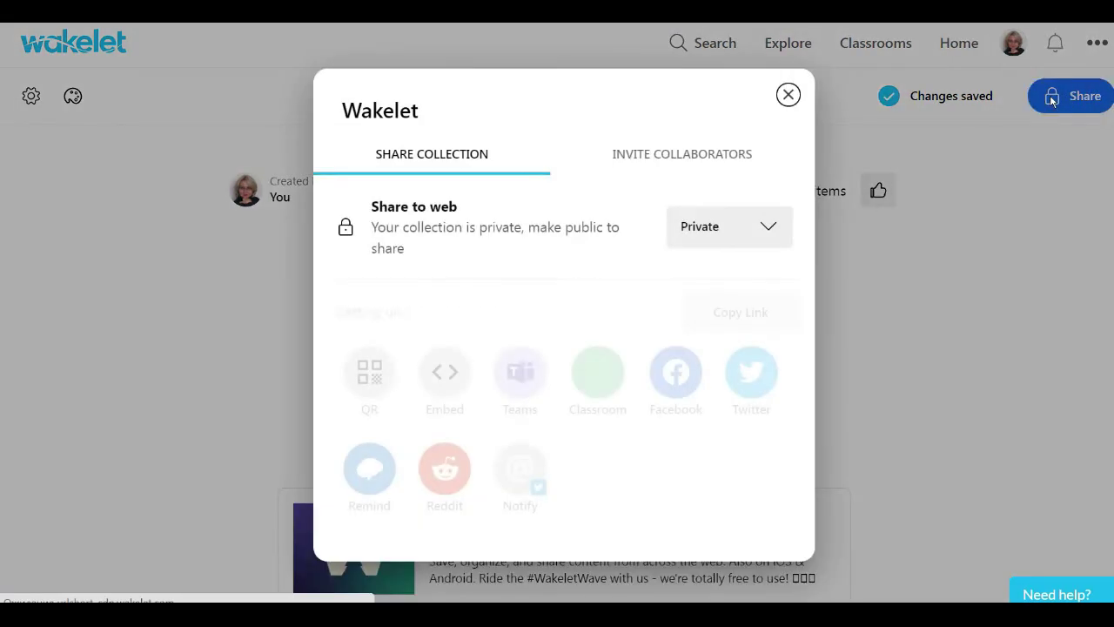
pyautogui.click(771, 227)
pyautogui.click(708, 274)
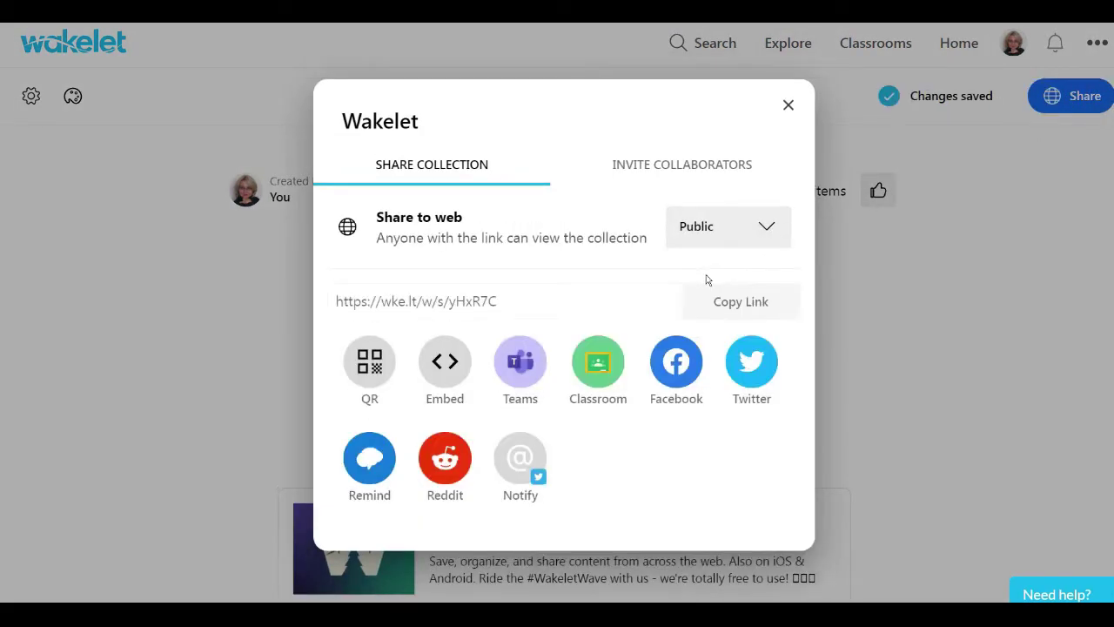
pyautogui.click(788, 105)
# Step: Look over the collection's embed options and preview from the sharing settings
pyautogui.click(1078, 97)
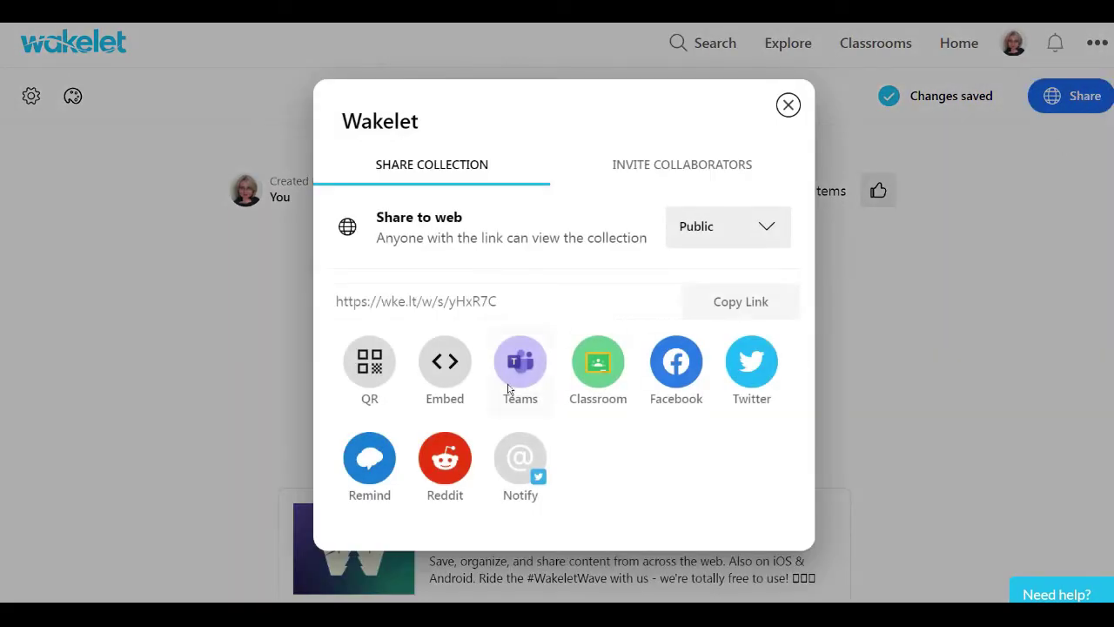
pyautogui.click(463, 369)
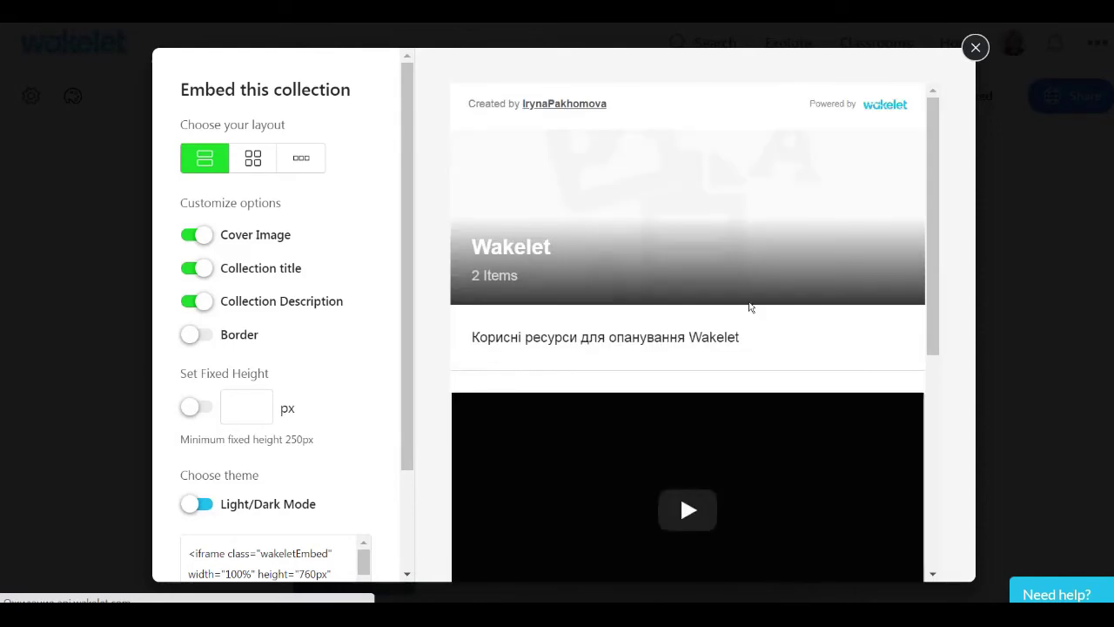
pyautogui.scroll(-3, 741, 299)
pyautogui.scroll(-2, 741, 300)
pyautogui.scroll(5, 741, 299)
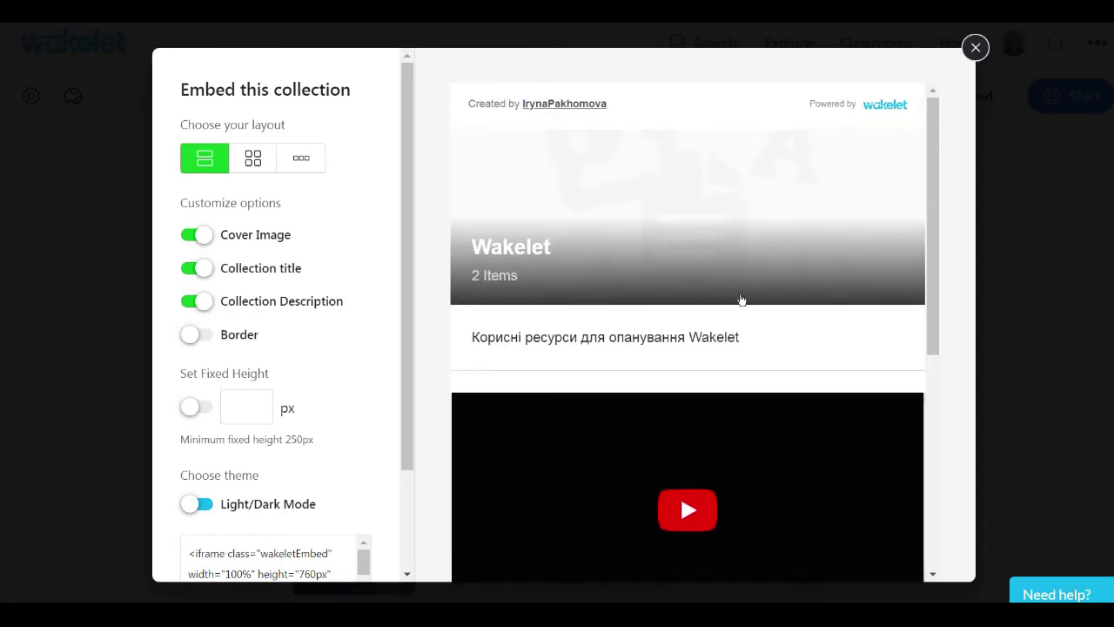
pyautogui.click(974, 49)
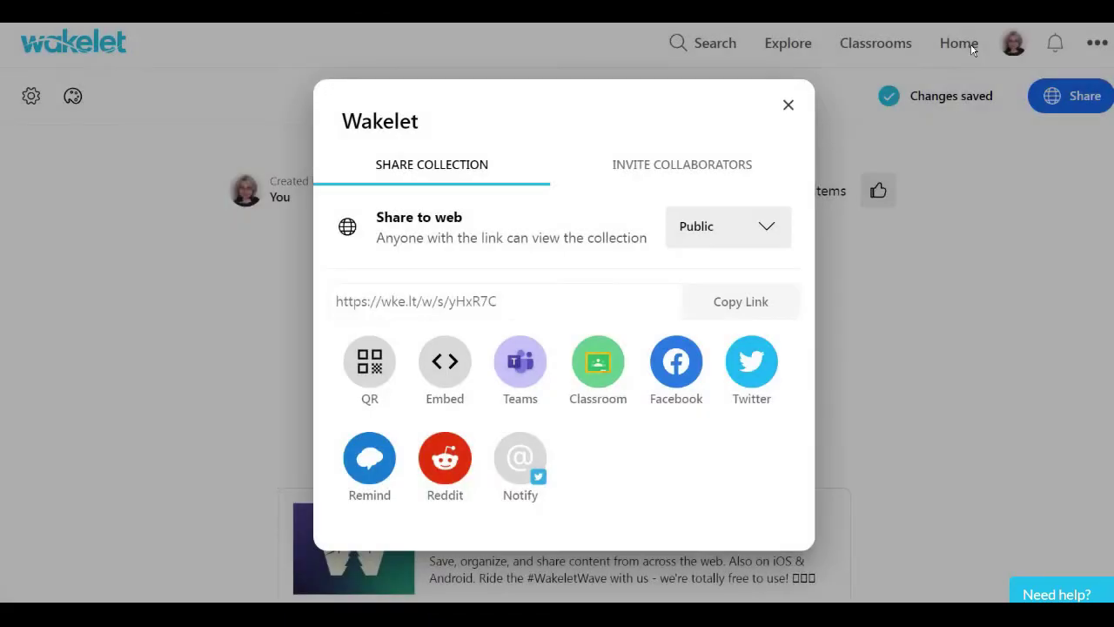
pyautogui.click(787, 106)
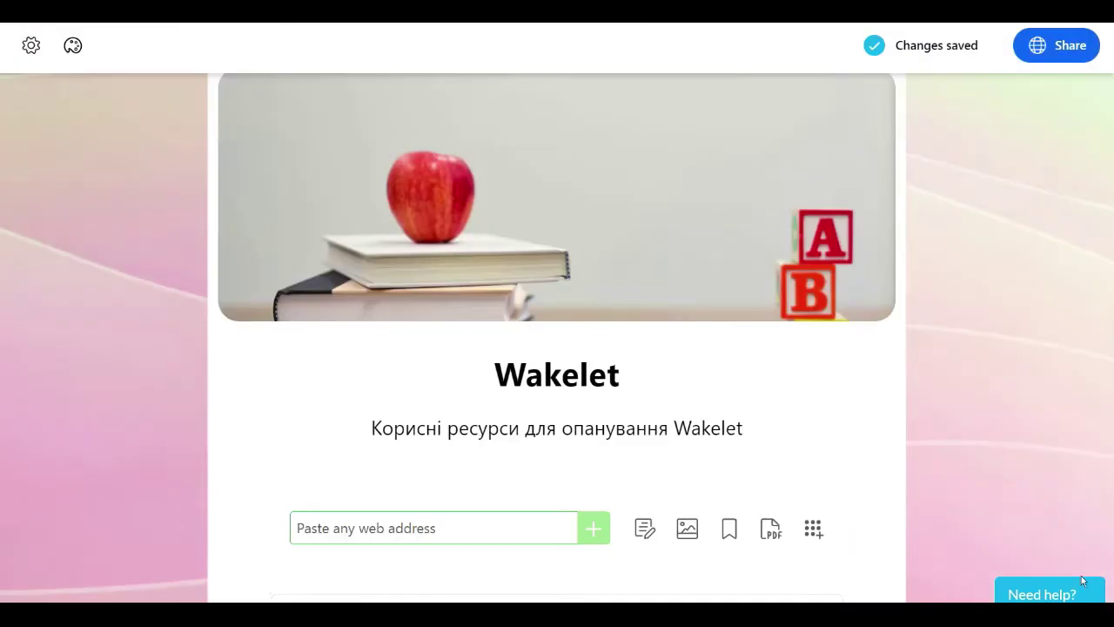
# Step: Choose the grid layout for embedding the collection and copy its embed code
pyautogui.click(1059, 46)
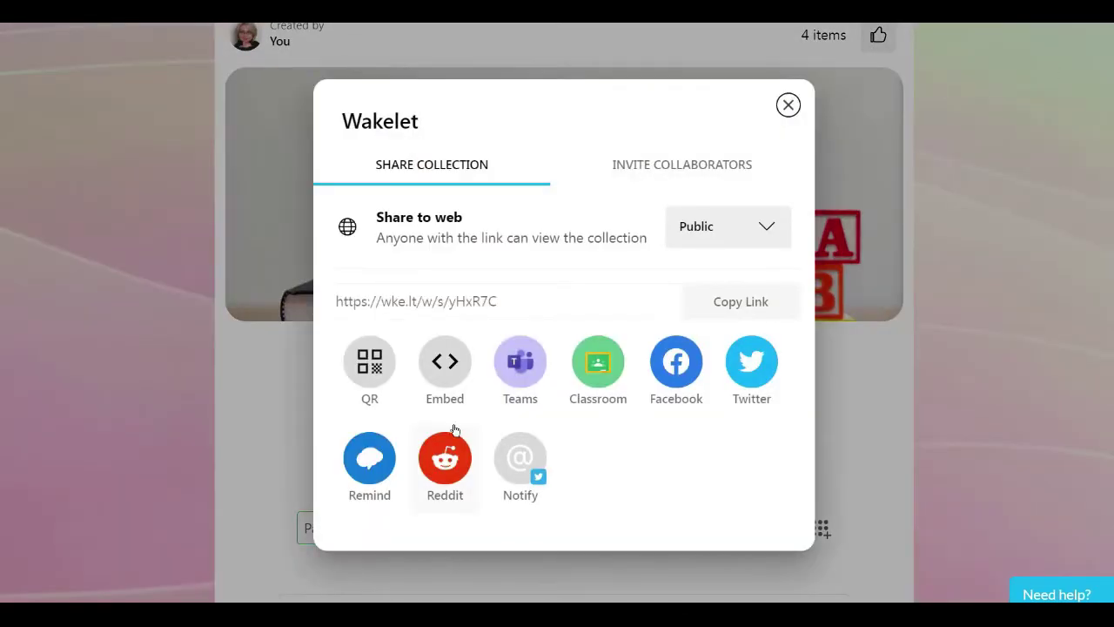
pyautogui.click(449, 370)
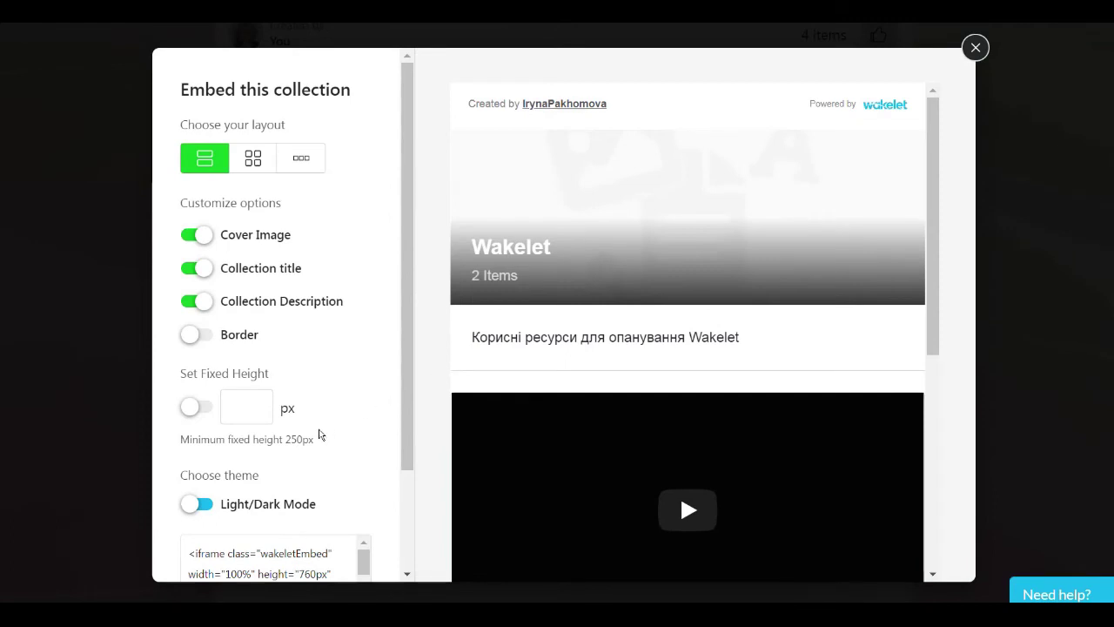
pyautogui.scroll(-5, 320, 435)
pyautogui.scroll(3, 320, 428)
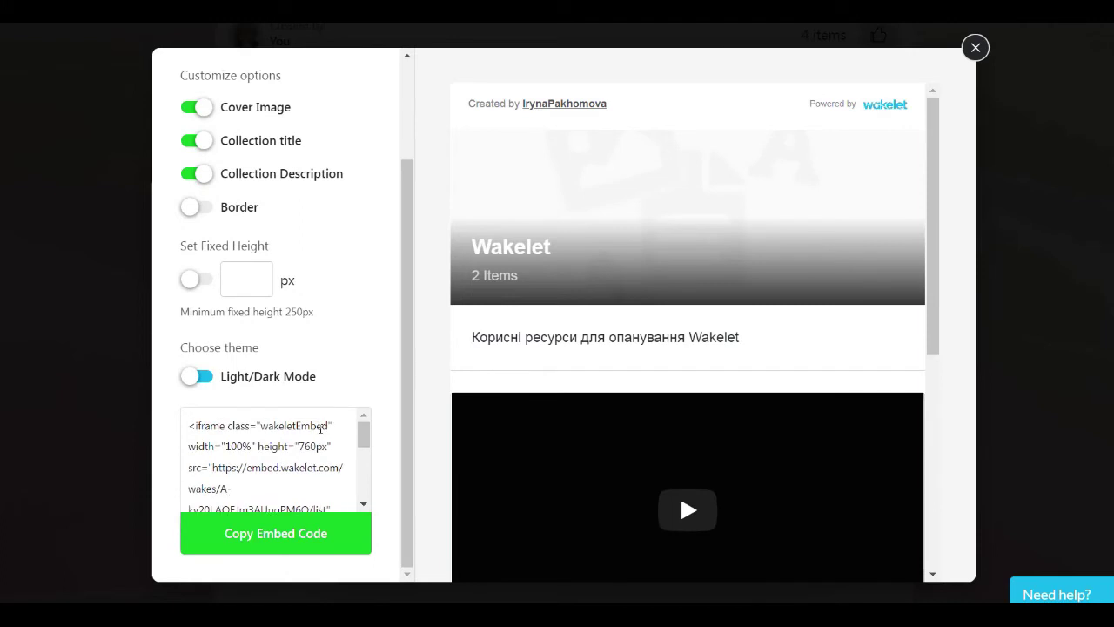
pyautogui.scroll(3, 331, 320)
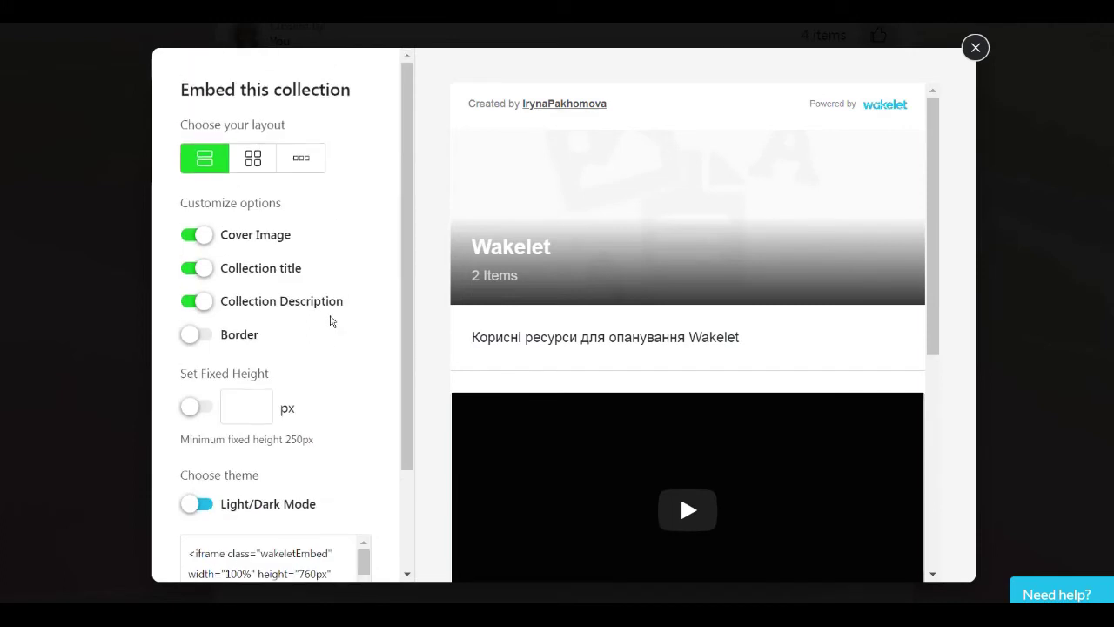
pyautogui.click(255, 159)
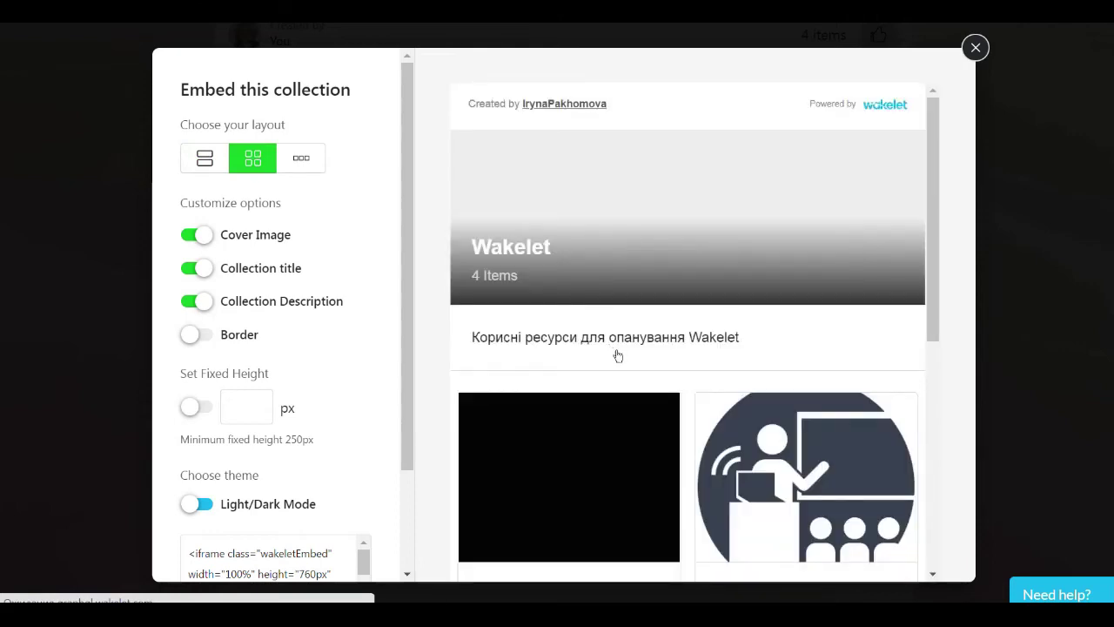
pyautogui.scroll(-5, 719, 380)
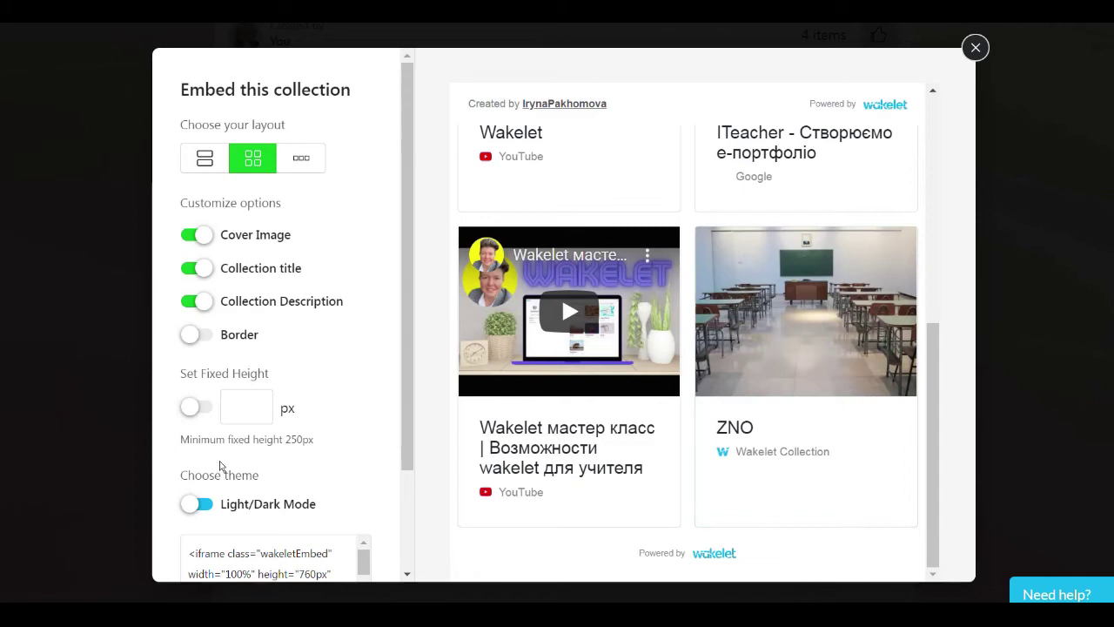
pyautogui.scroll(-3, 220, 467)
pyautogui.click(263, 537)
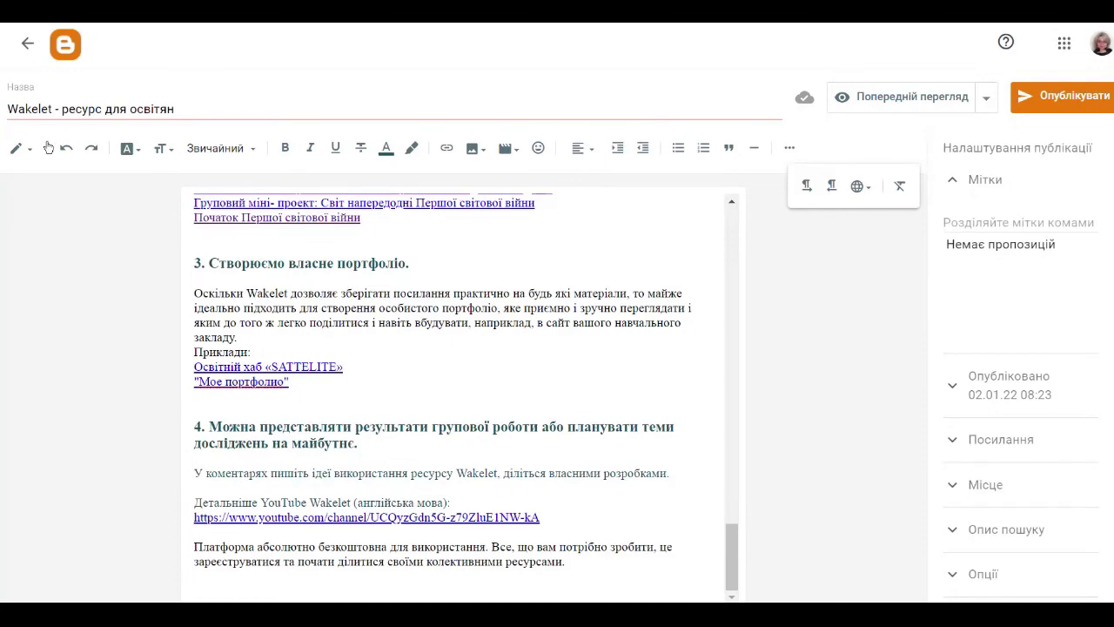
# Step: In the Blogger post "Wakelet - ресурс для освітян", show the HTML source and paste the collection's embed code at its end
pyautogui.click(21, 148)
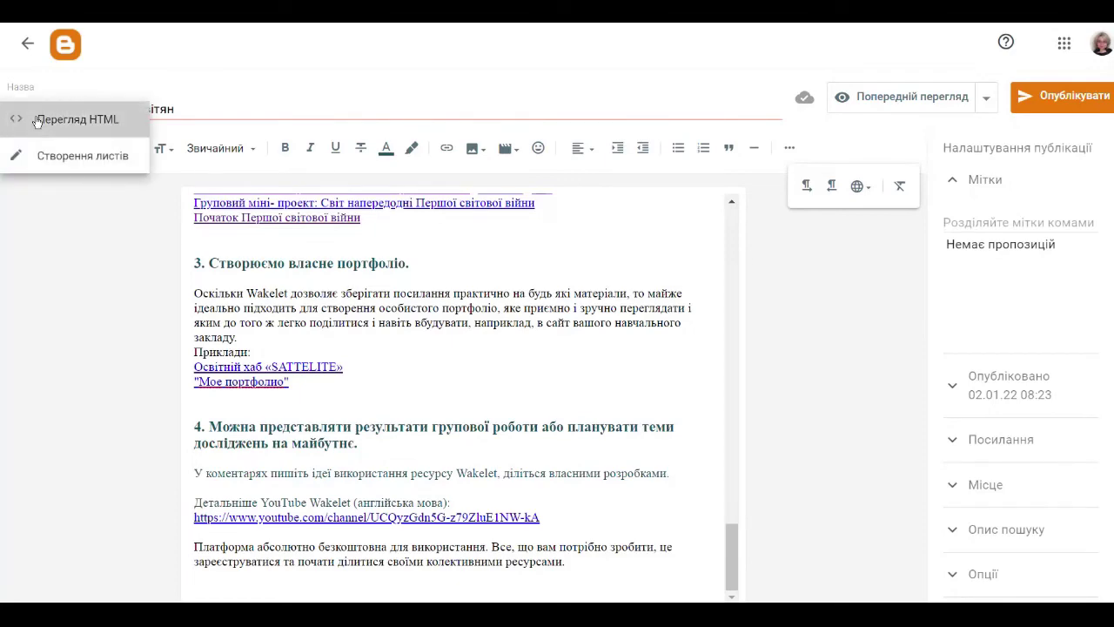
pyautogui.click(36, 122)
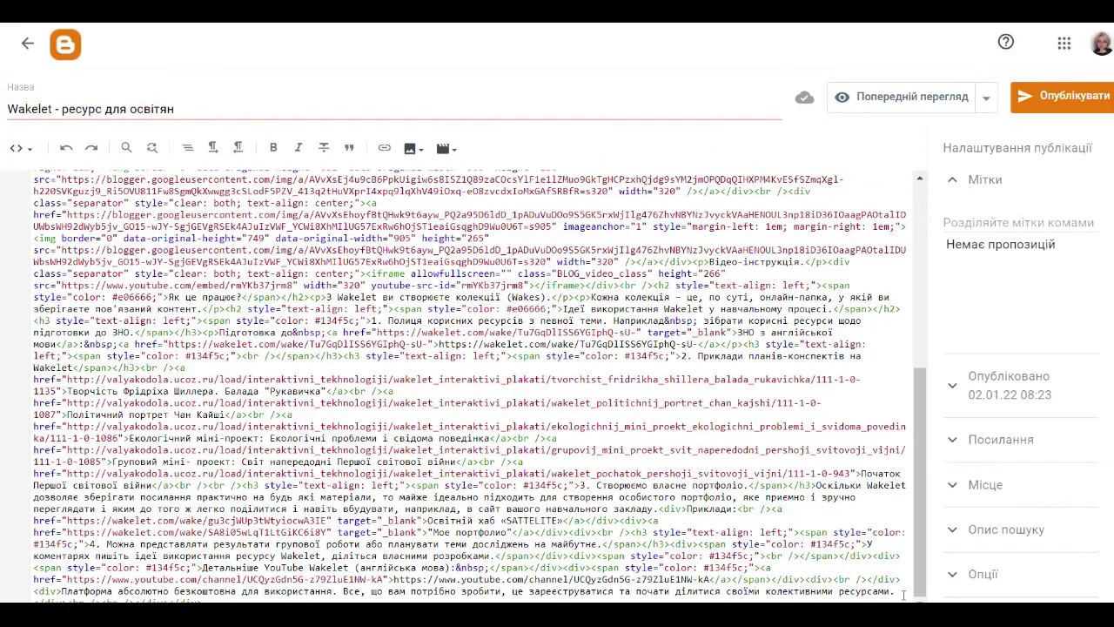
pyautogui.press('Return')
pyautogui.press('Return')
pyautogui.press('Return')
pyautogui.press('Return')
pyautogui.press('Return')
pyautogui.press('Return')
pyautogui.press('Return')
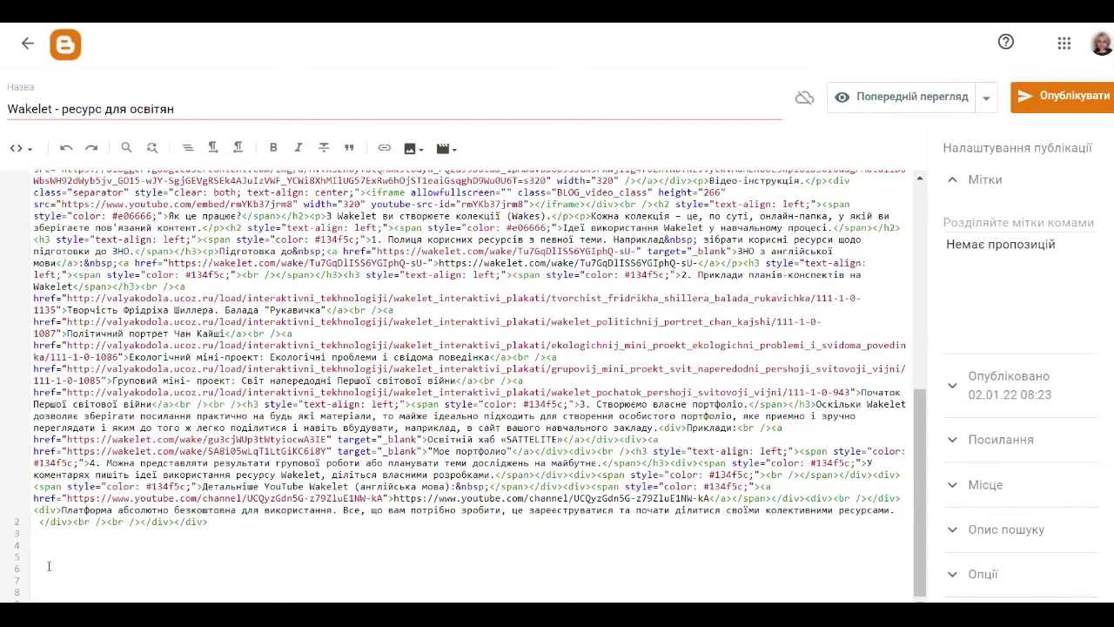
pyautogui.write('<iframe class="wakeletEmbed" width="100%" height="760px" src="https://embed.wakelet.com/wakes/A-kv20LAQEJm3AUpqPM6Q/grid" style="border: none" allow="autoplay"></iframe><!-- Please only call https://embed-assets.wakelet.com/wakelet-embed.js once per page --><script src="https://embed-assets.wakelet.com/wakelet-embed.js" charset="UTF-8"></script>')
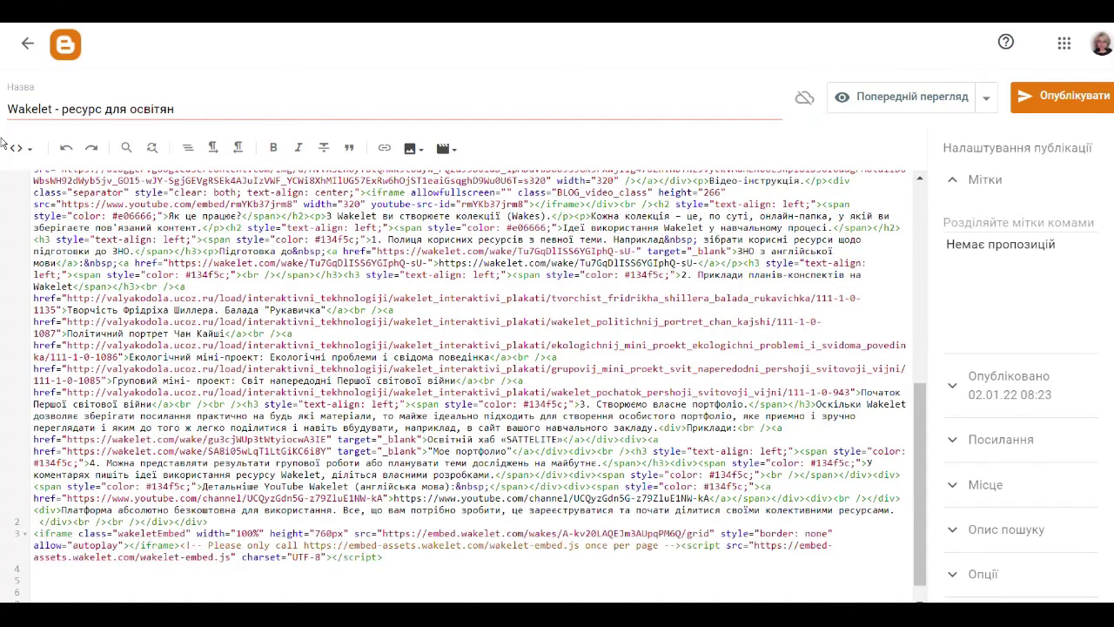
# Step: Return the post to the compose view and check the embedded block at its end
pyautogui.click(19, 150)
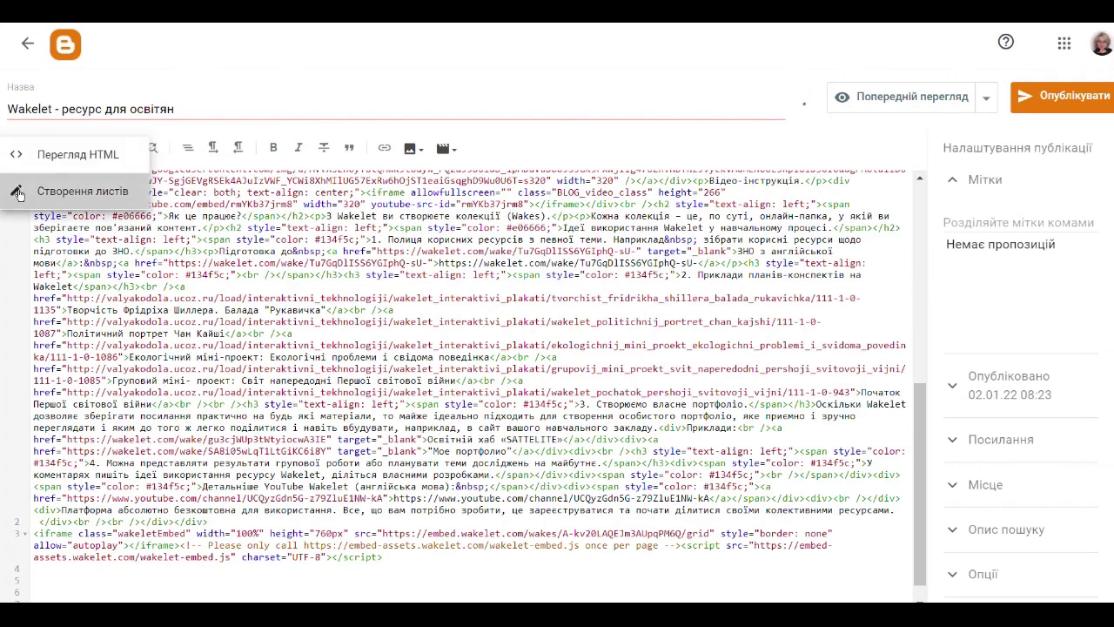
pyautogui.click(19, 191)
pyautogui.scroll(-15, 584, 307)
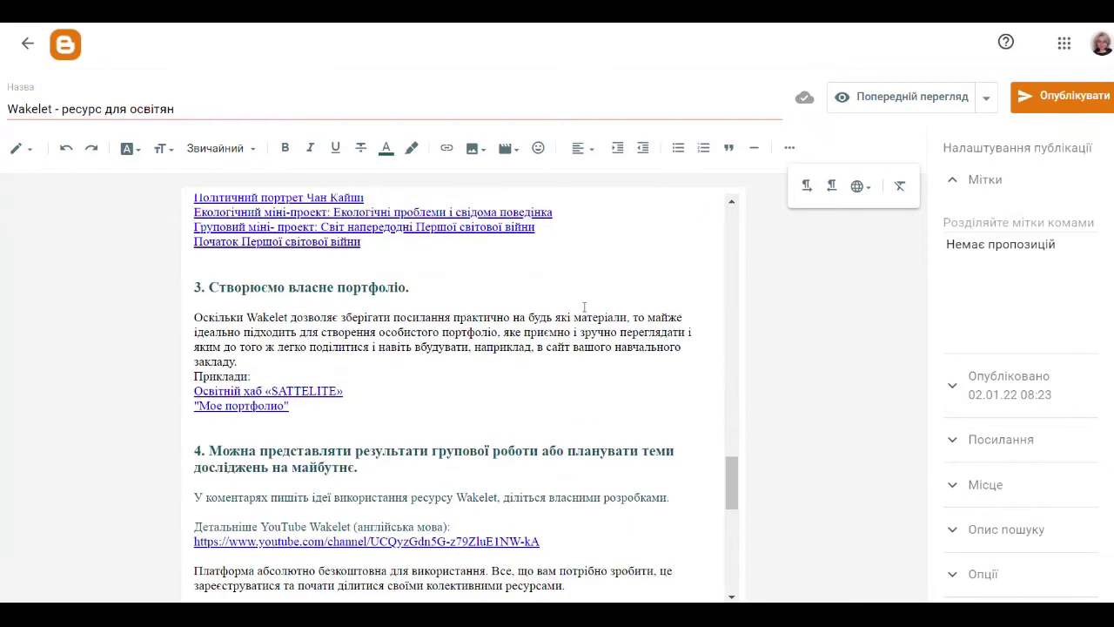
pyautogui.scroll(-3, 584, 307)
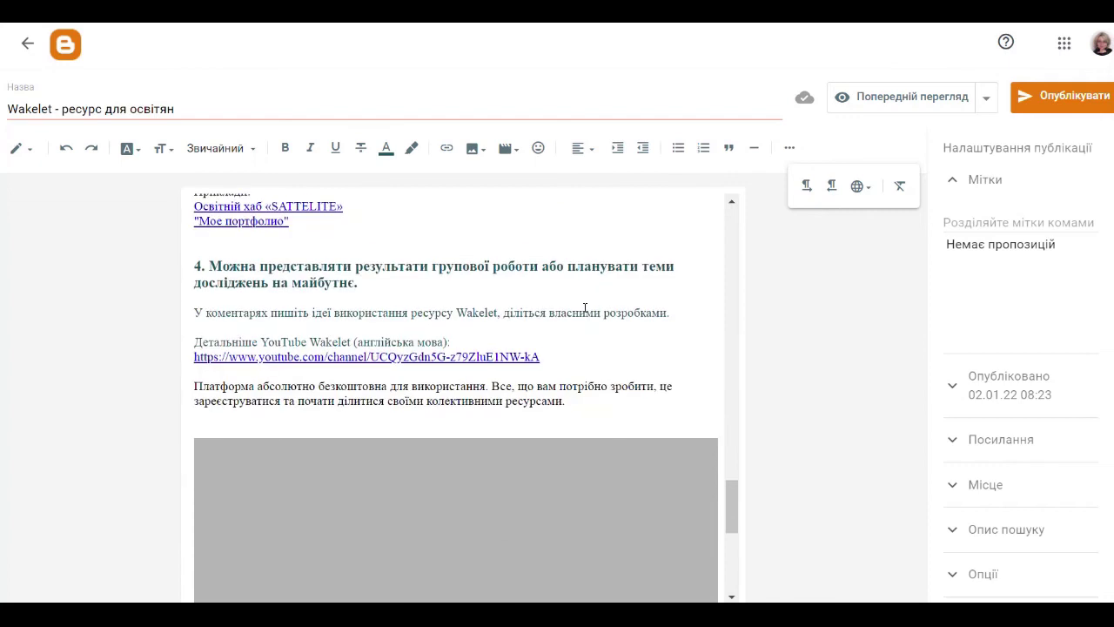
pyautogui.scroll(-5, 584, 309)
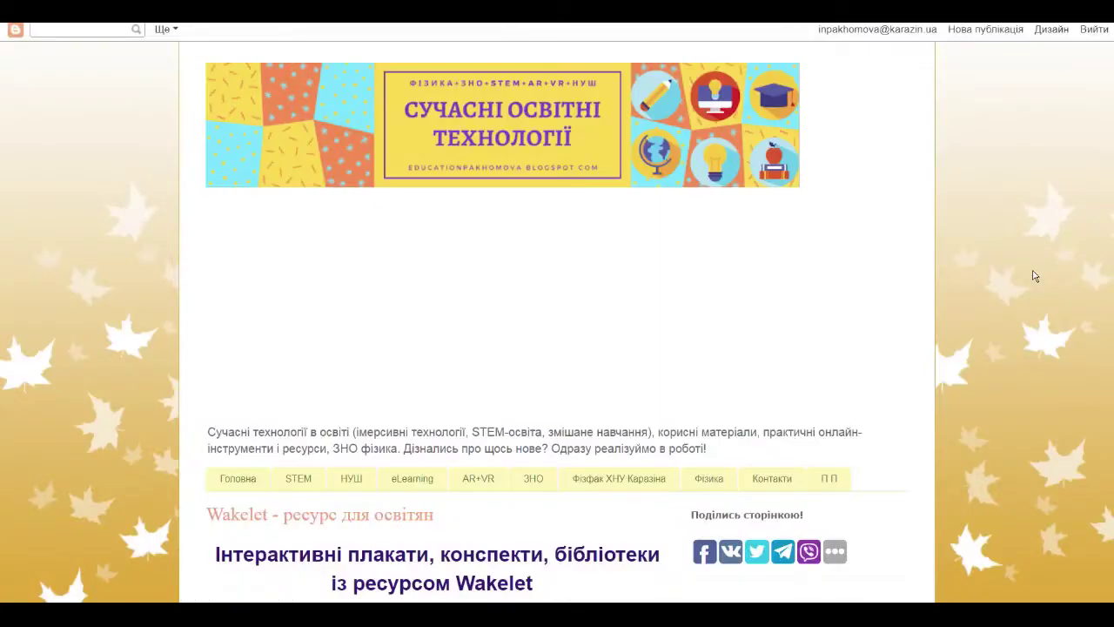
# Step: Read through the published blog post down to the embedded Wakelet collection and examine its items
pyautogui.scroll(-3, 1032, 276)
pyautogui.scroll(-10, 1033, 276)
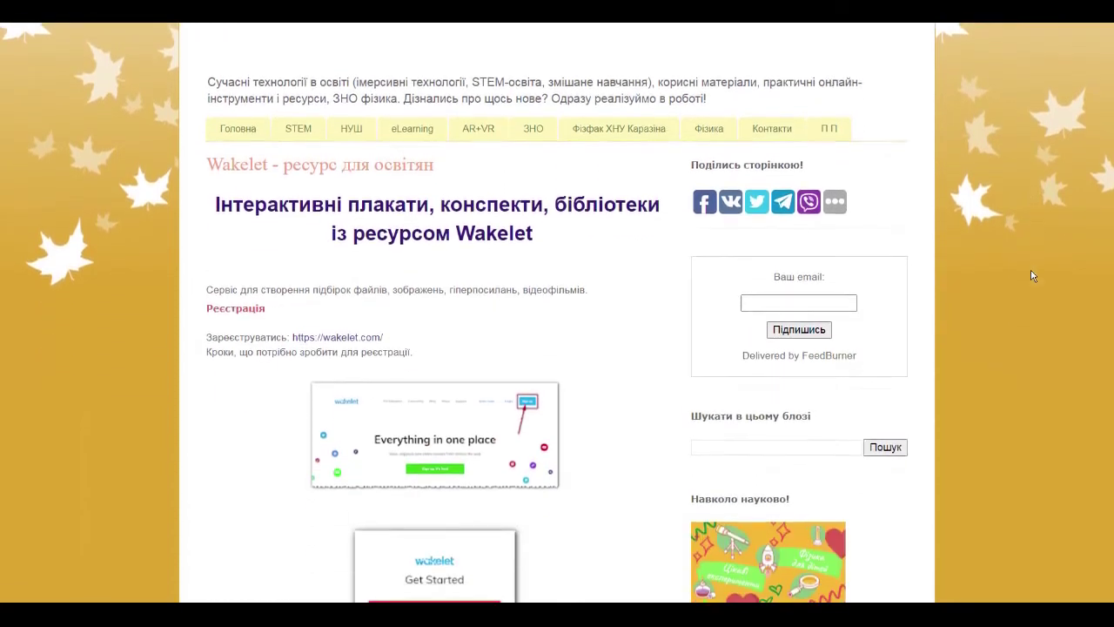
pyautogui.scroll(-10, 1032, 276)
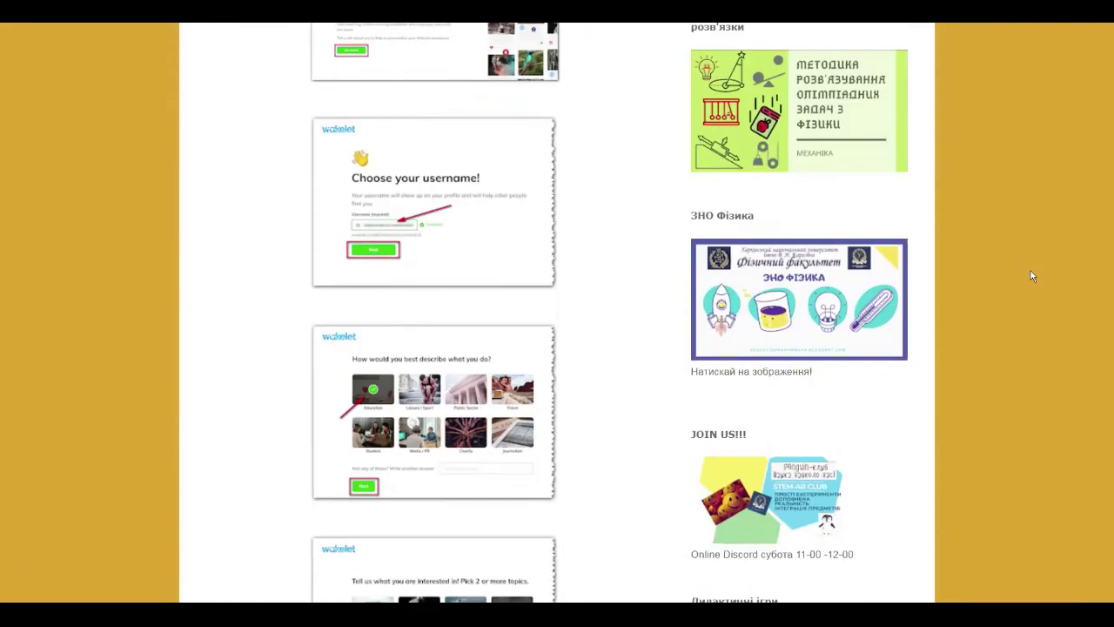
pyautogui.scroll(-10, 1030, 272)
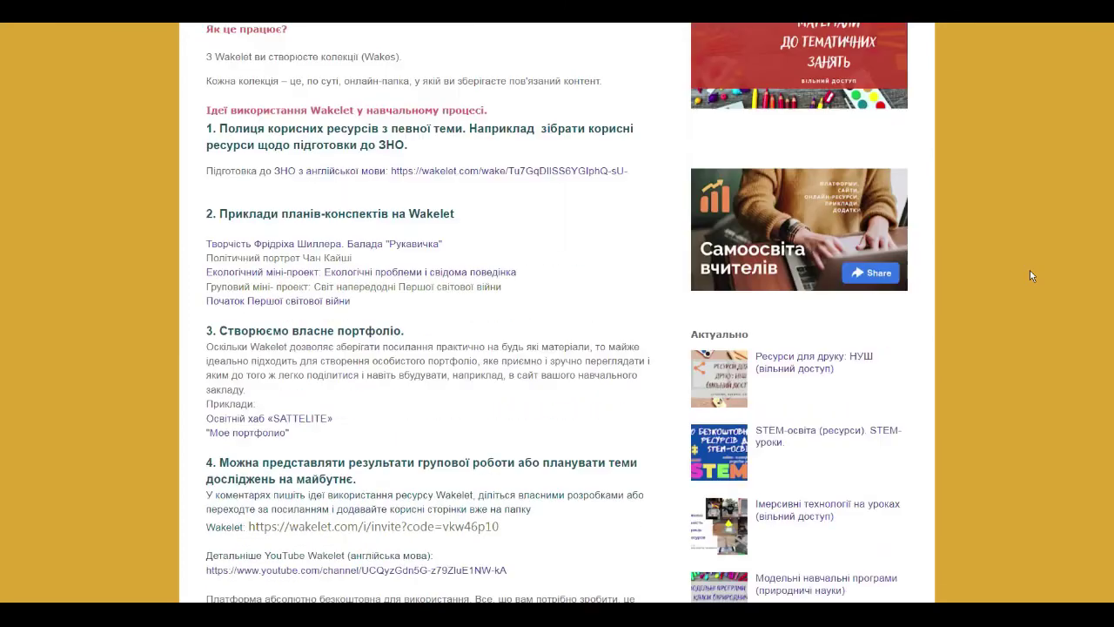
pyautogui.scroll(-4, 1030, 273)
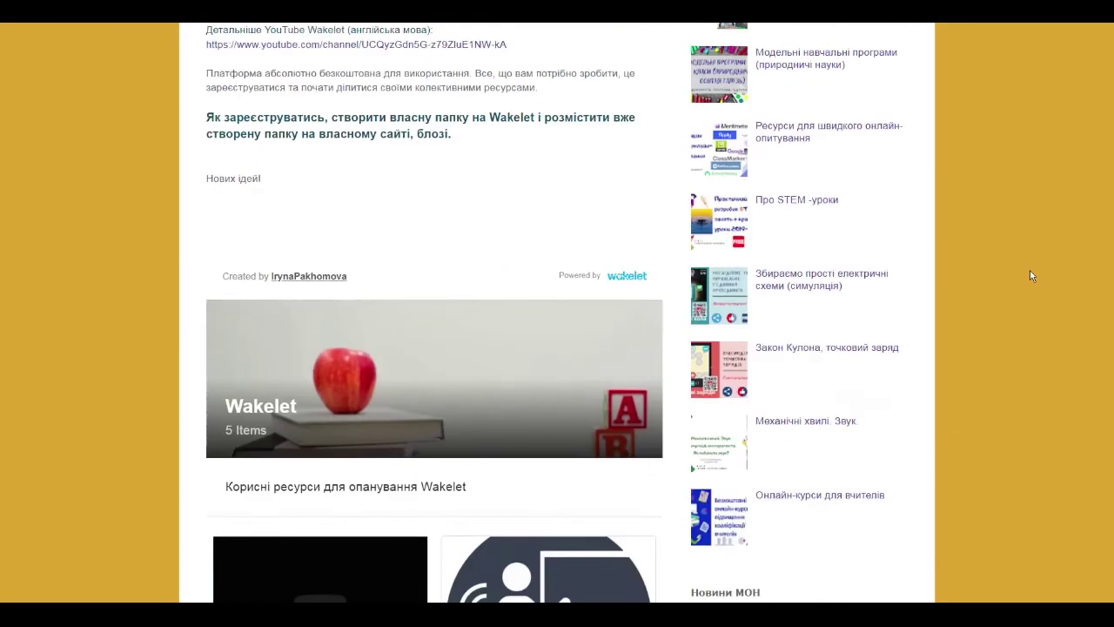
pyautogui.scroll(-4, 1030, 275)
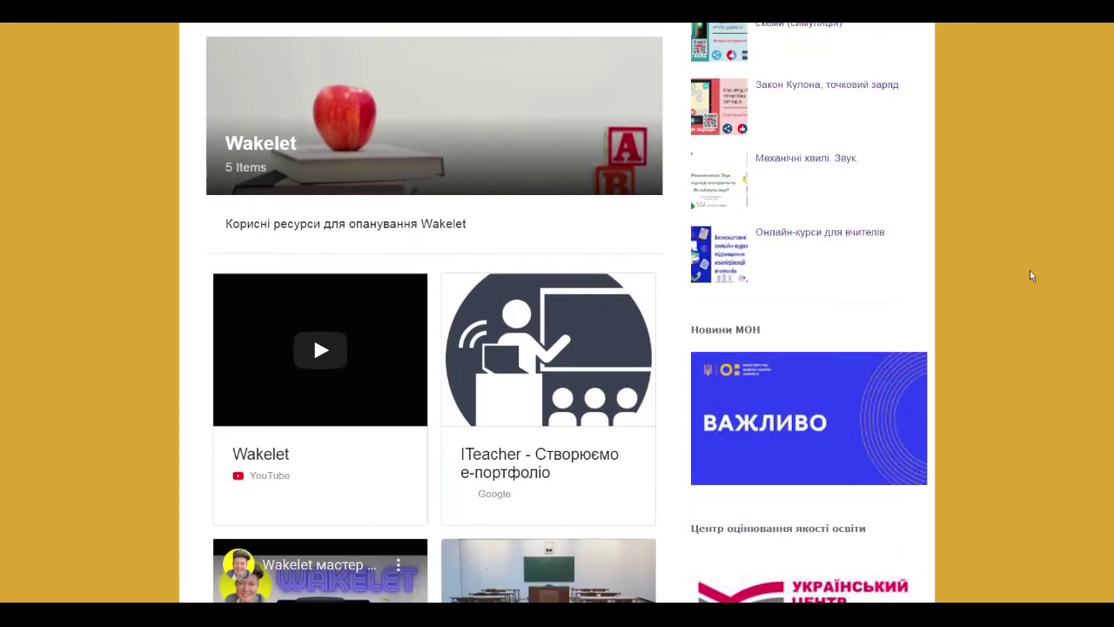
pyautogui.scroll(-3, 1030, 275)
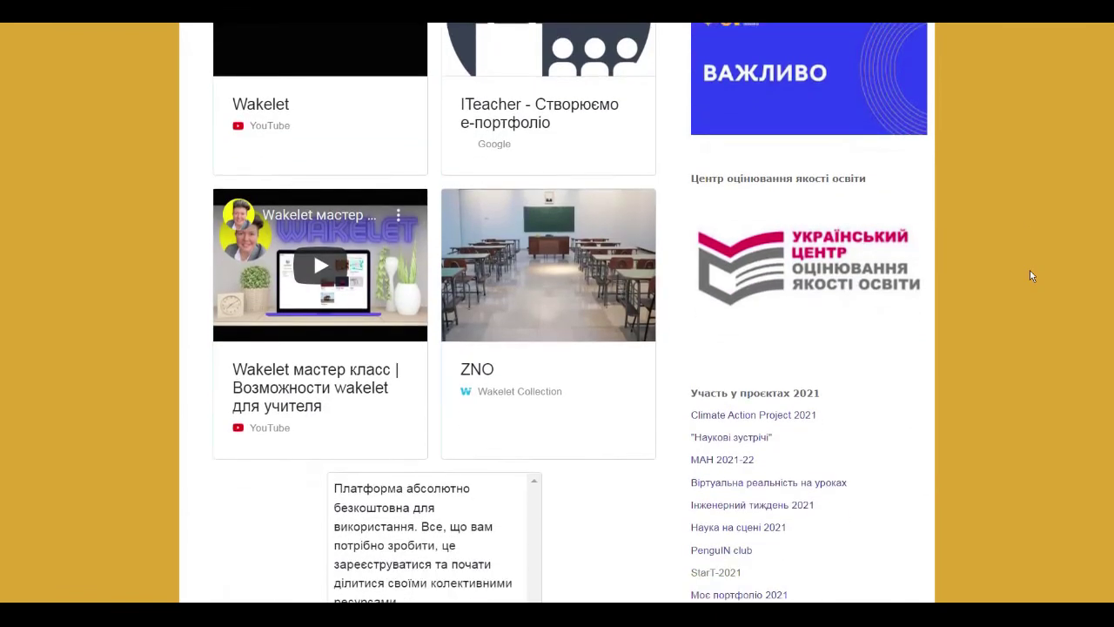